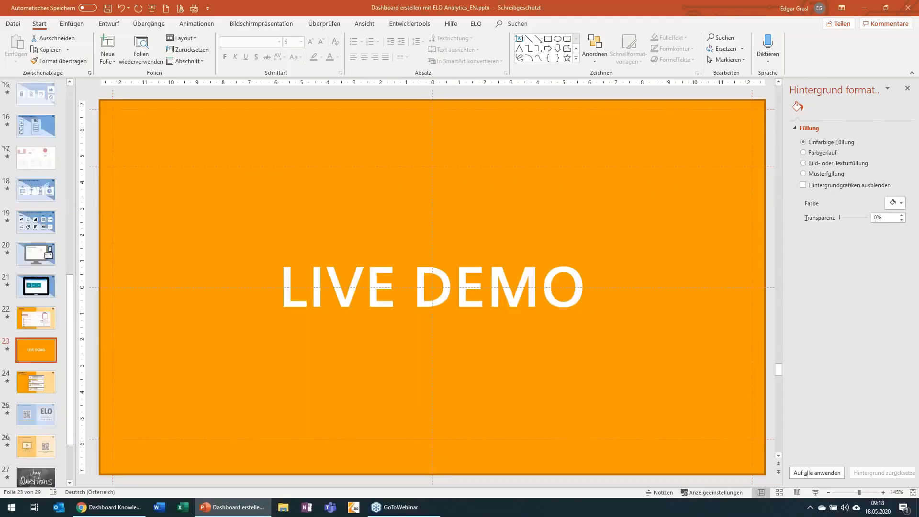
Switch to ELO in Chrome, open Dashboard Overview, and examine the content types in the Donut Knowledge Content Type chart.
click(109, 507)
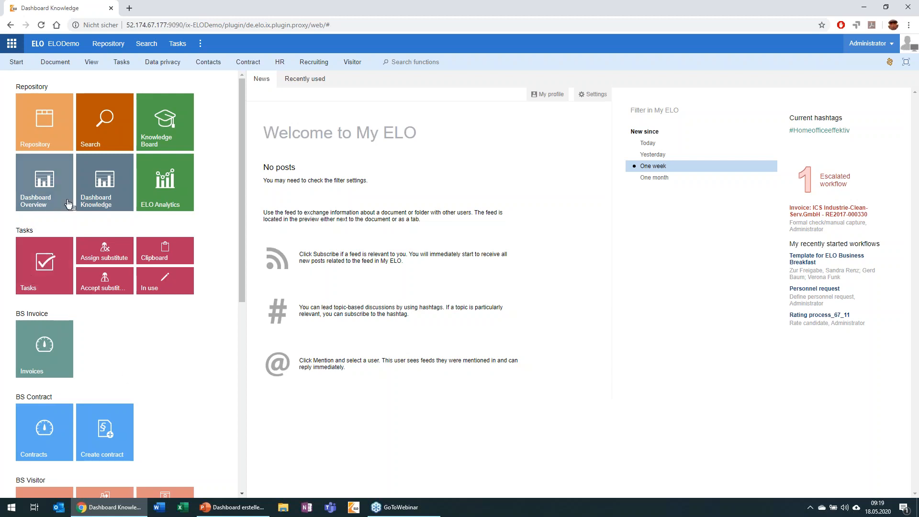
click(48, 186)
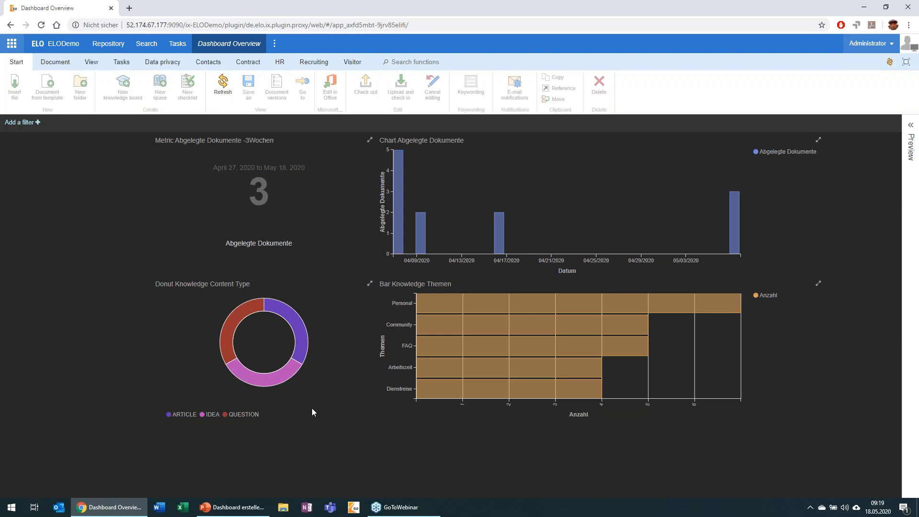
mouse_move(265, 386)
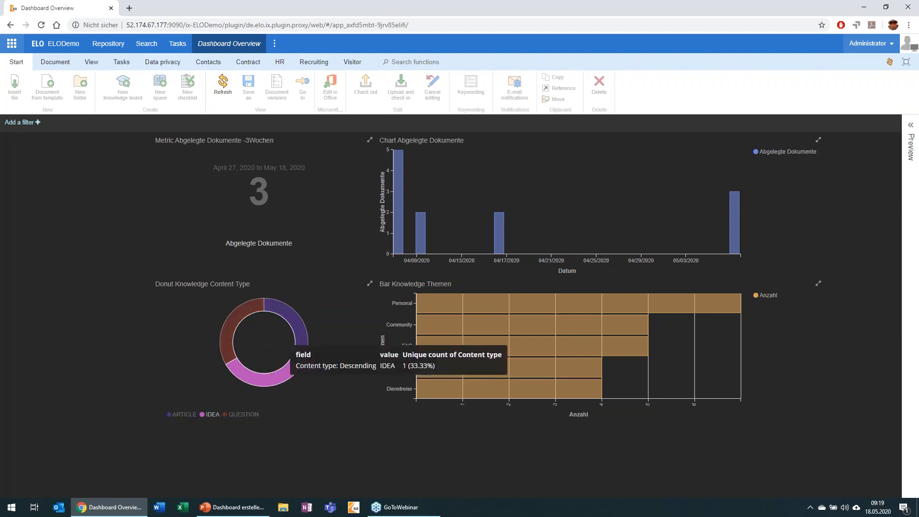
mouse_move(298, 336)
mouse_move(247, 311)
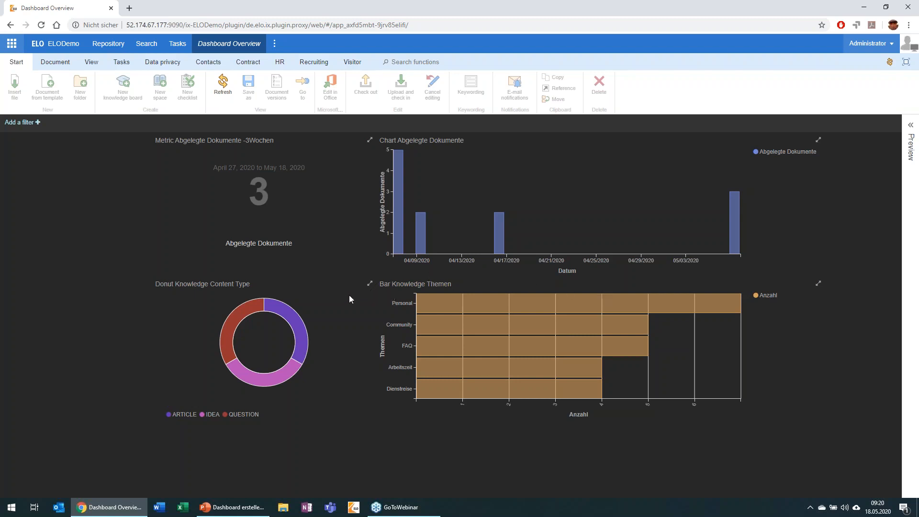
Open Dashboard Knowledge and examine the Post types chart and the ELO Knowledge Documents list.
click(12, 45)
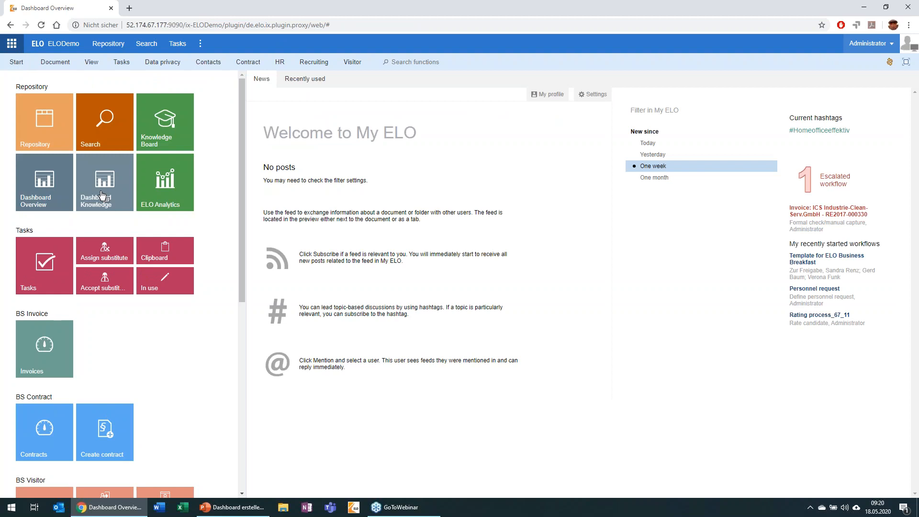
click(102, 194)
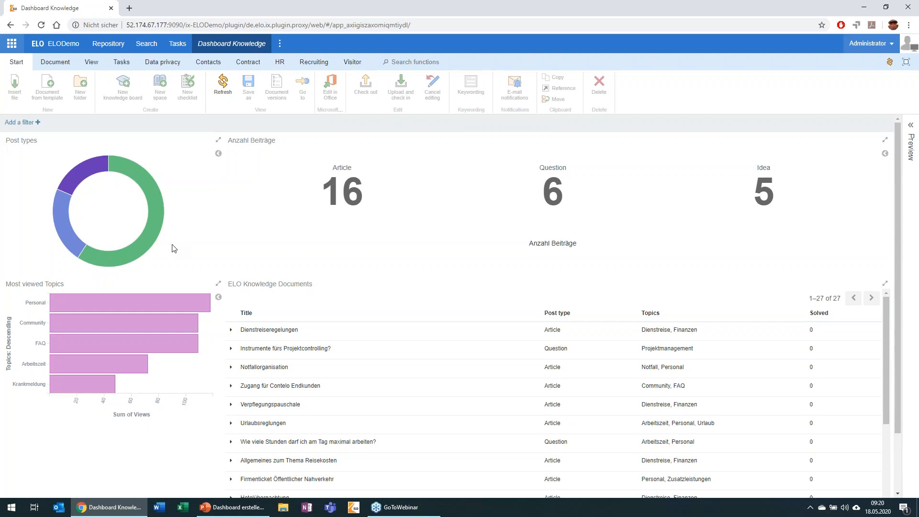
mouse_move(142, 247)
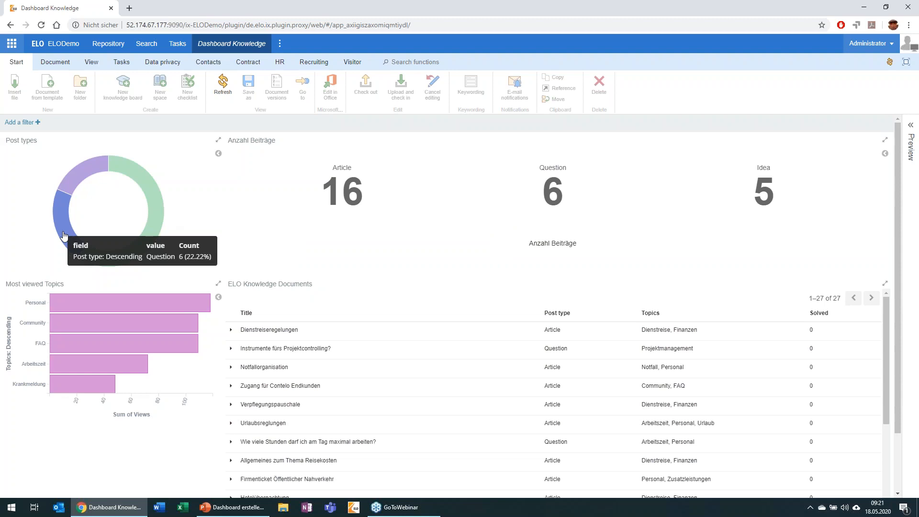
mouse_move(74, 176)
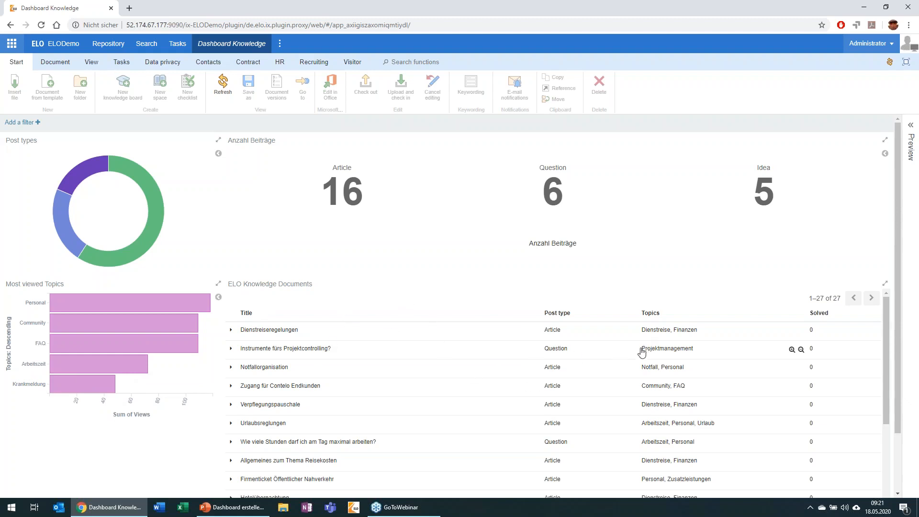
scroll(639, 369, down, 2)
scroll(639, 381, down, 5)
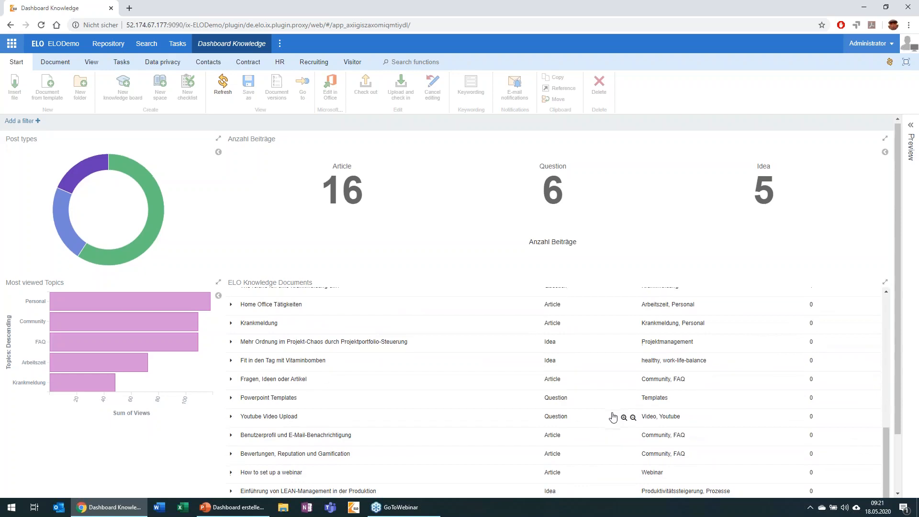
scroll(613, 414, up, 10)
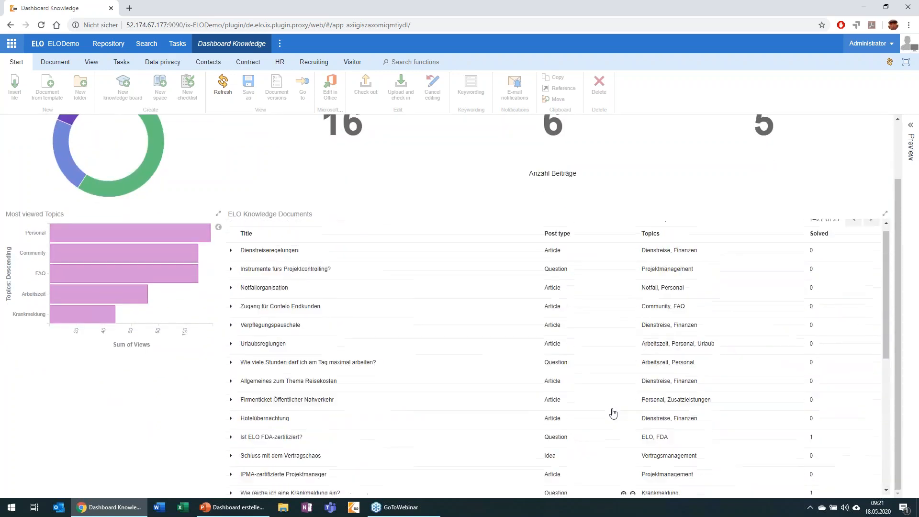
scroll(448, 256, up, 2)
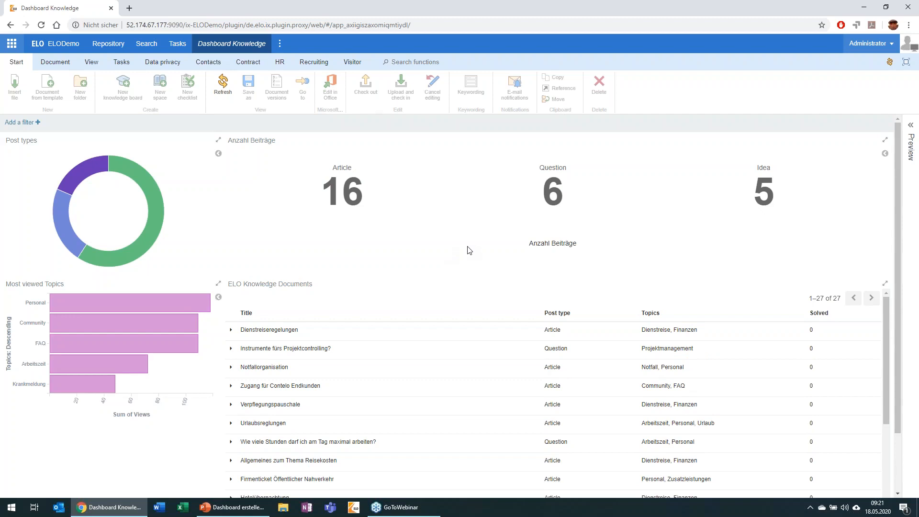
Filter the knowledge dashboard by the Question post type and view the "Youtube Video Upload" post in the preview.
click(554, 188)
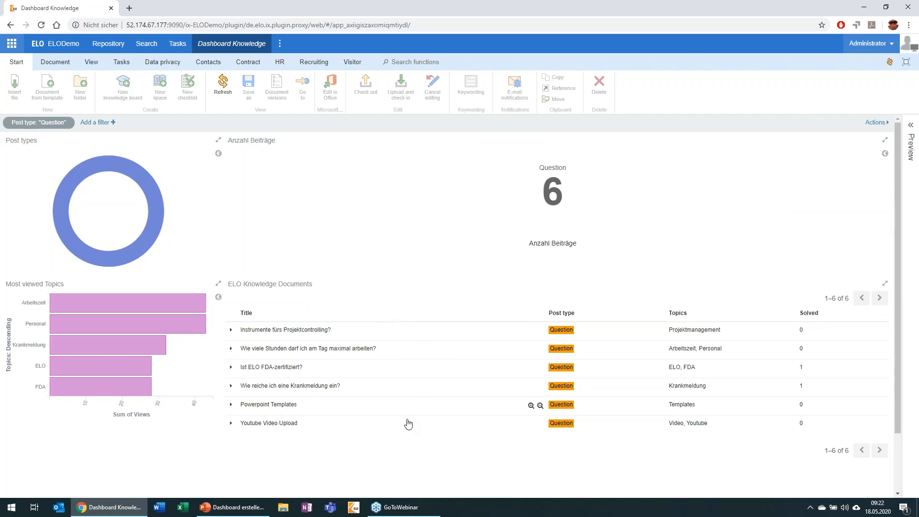
click(293, 424)
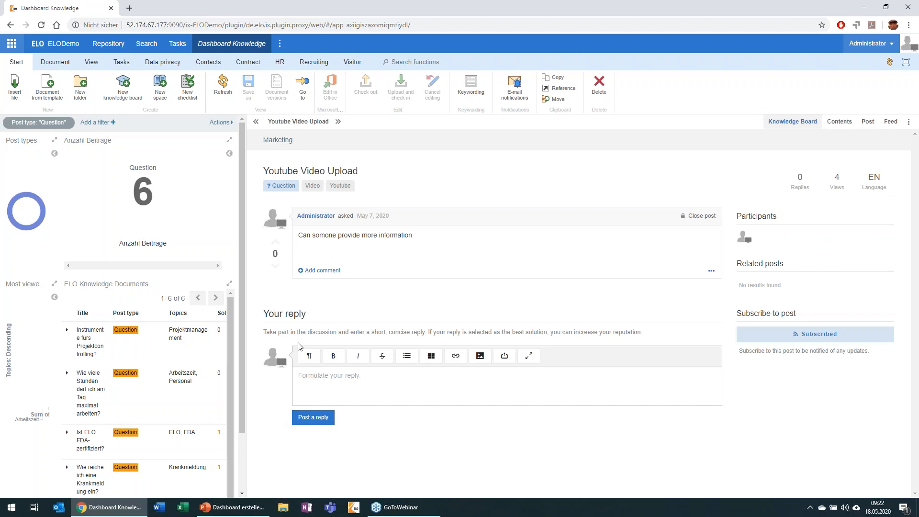
click(338, 122)
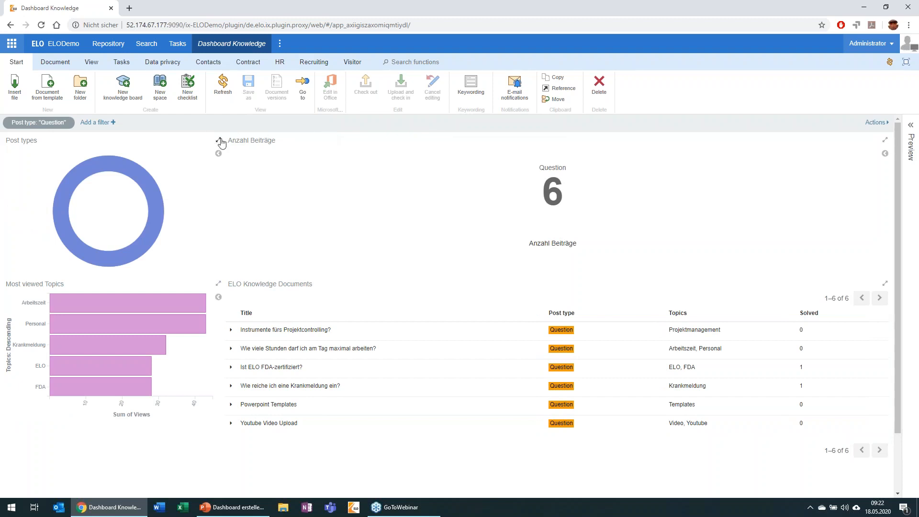
Remove the Question post type filter from the knowledge dashboard.
mouse_move(471, 201)
mouse_move(52, 125)
click(51, 123)
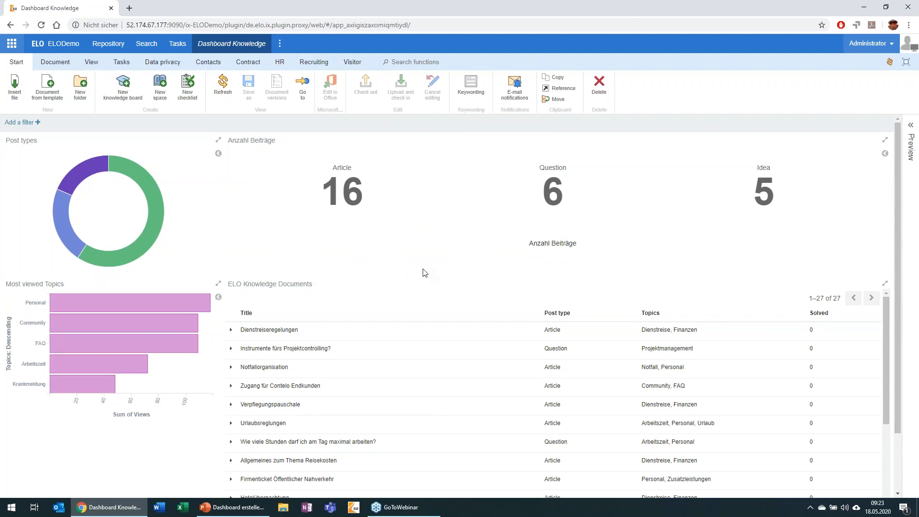
Open ELO Analytics and load the saved search "ELO Knowledge Documents" in Discover.
click(16, 45)
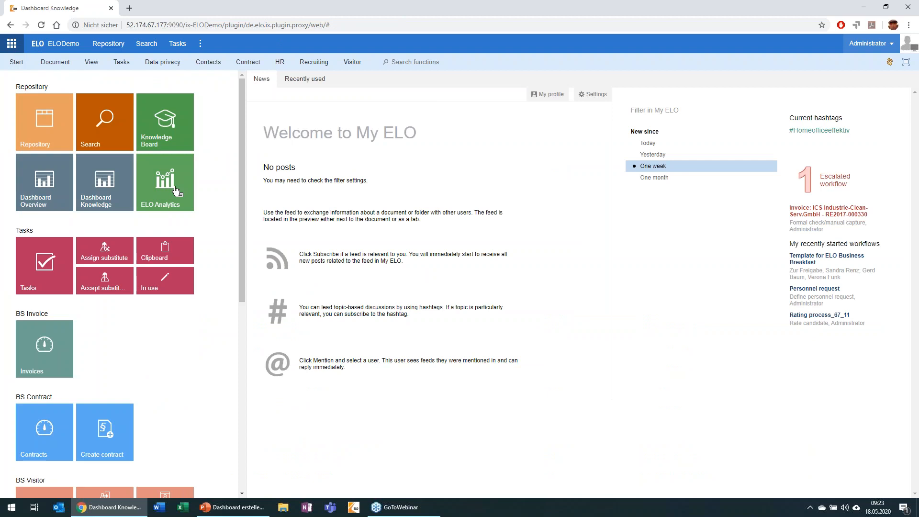
drag(176, 191, 176, 190)
click(177, 191)
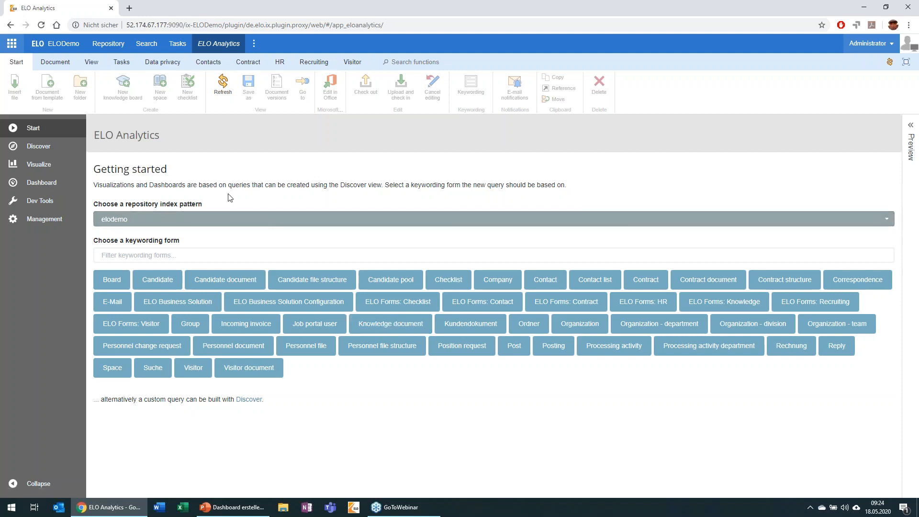
click(46, 152)
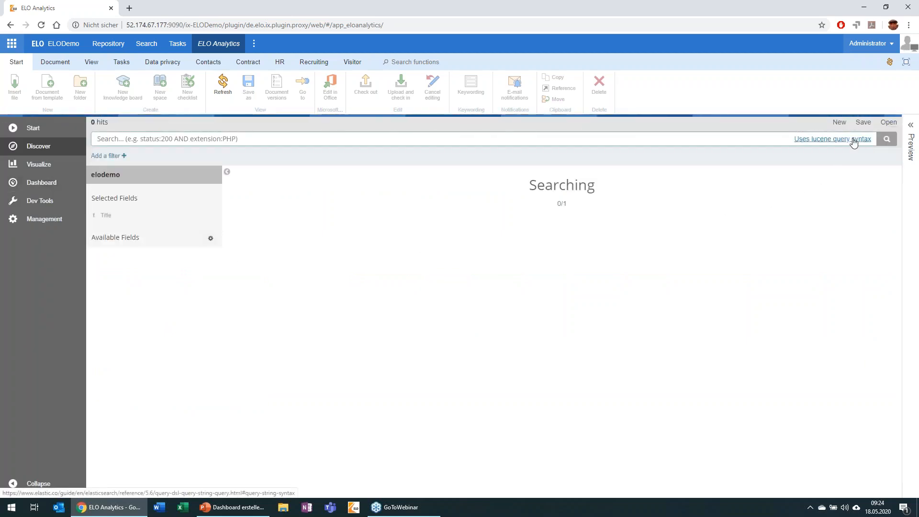
click(893, 123)
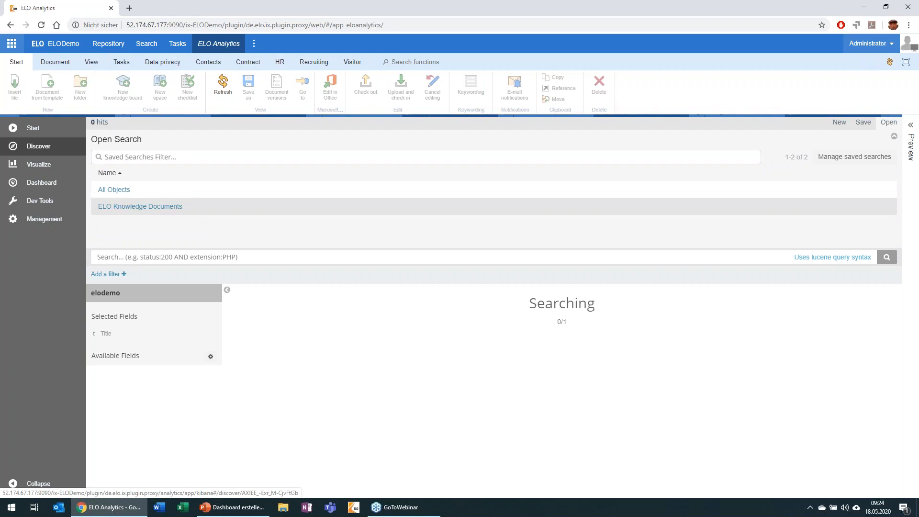
click(338, 206)
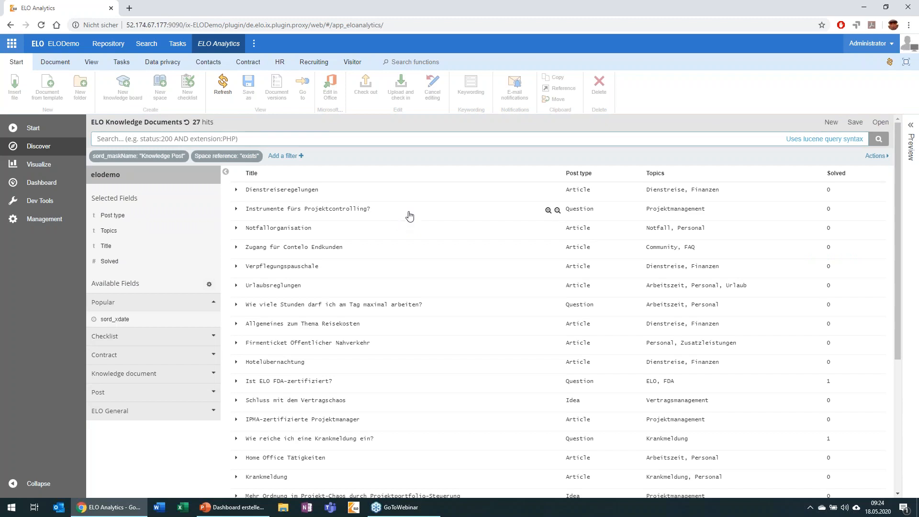
Examine the documents in the ELO Knowledge Documents search together with its selected and available fields.
scroll(715, 312, down, 3)
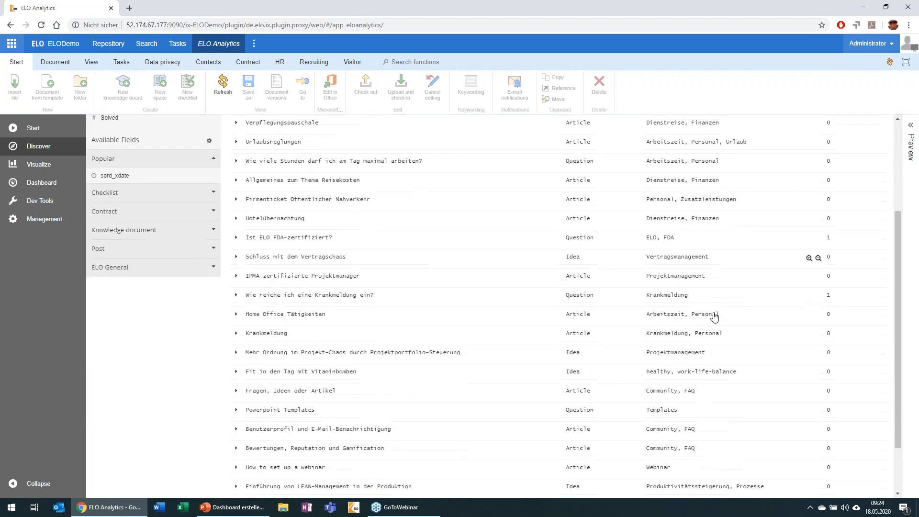
scroll(715, 316, down, 2)
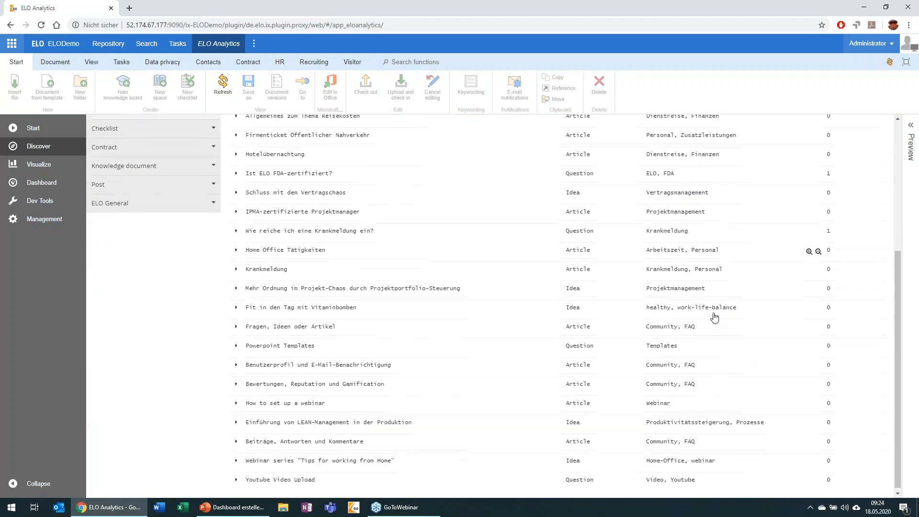
scroll(712, 319, up, 6)
scroll(707, 318, down, 5)
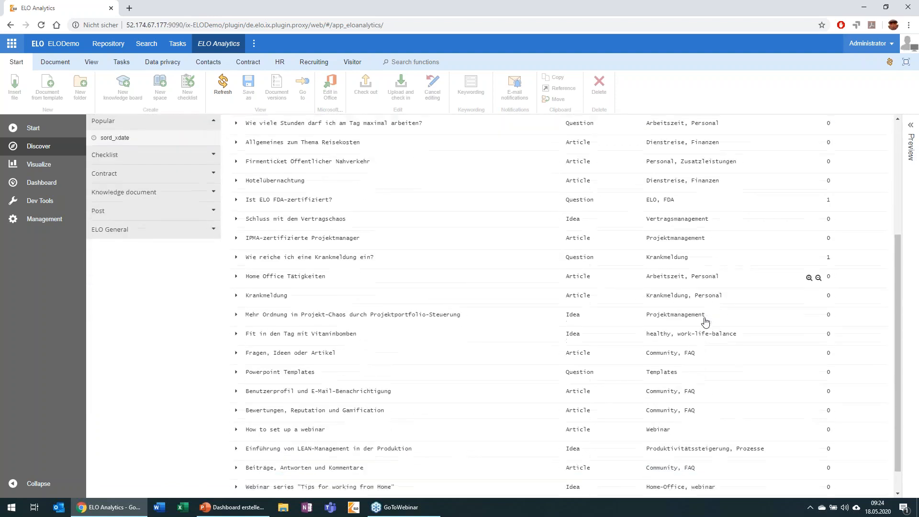
scroll(706, 320, up, 5)
scroll(704, 321, up, 1)
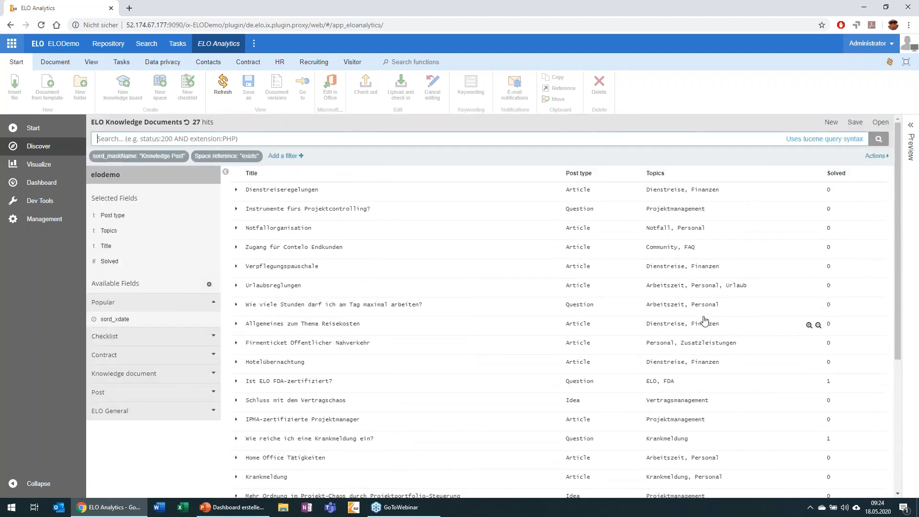
mouse_move(169, 240)
scroll(466, 306, down, 1)
scroll(465, 306, down, 2)
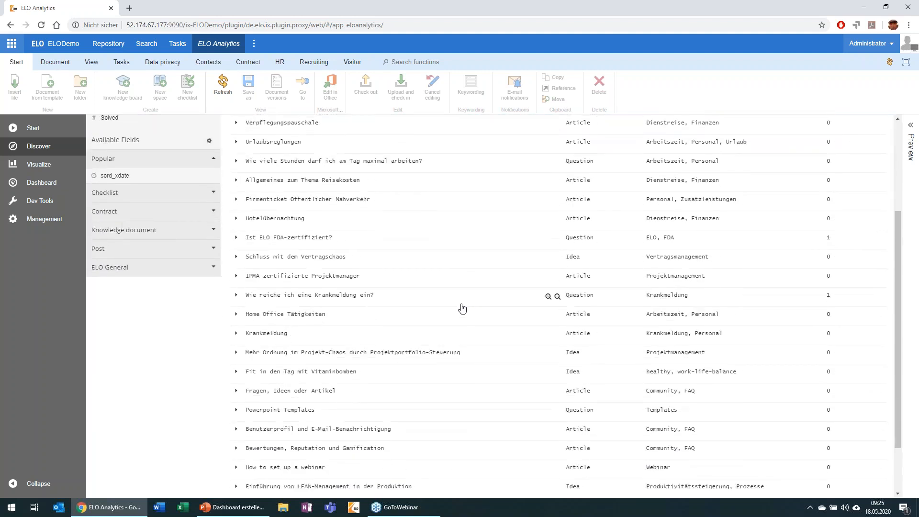
scroll(458, 309, up, 3)
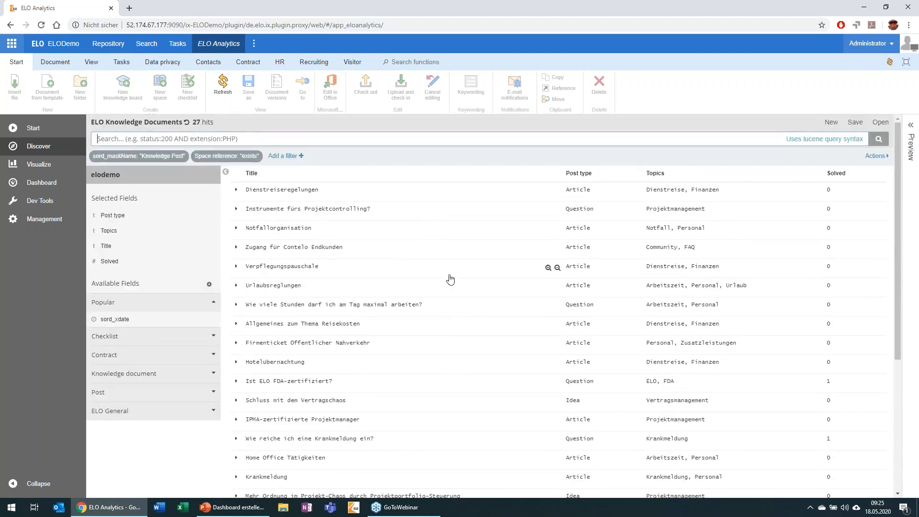
Create a new Horizontal Bar visualization based on the saved search "ELO Knowledge Documents".
click(41, 165)
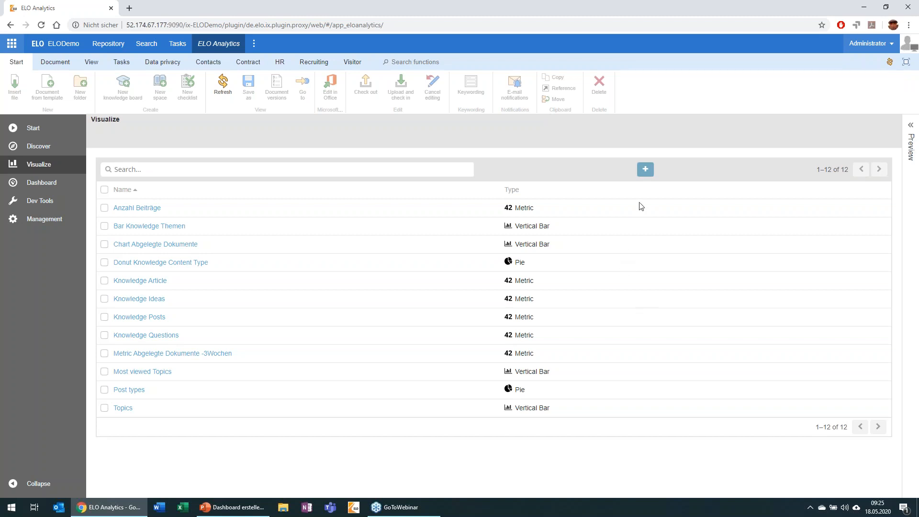
click(645, 170)
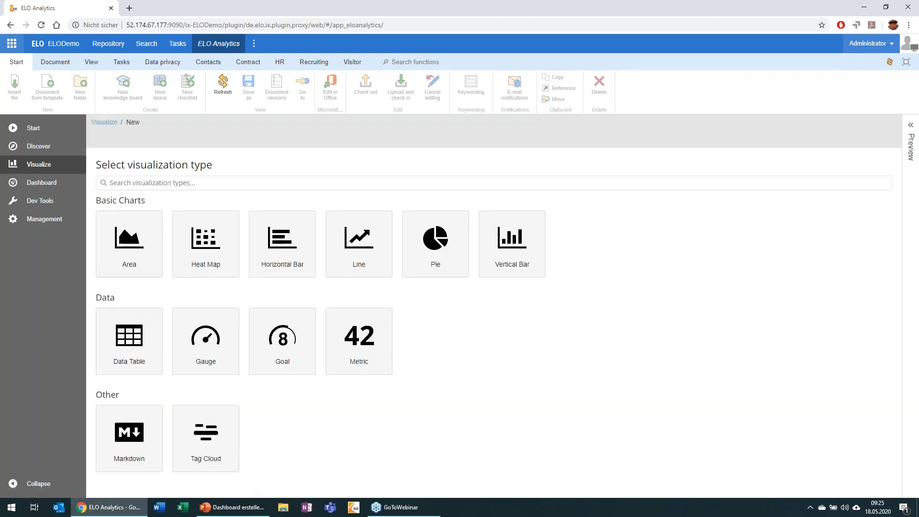
click(274, 250)
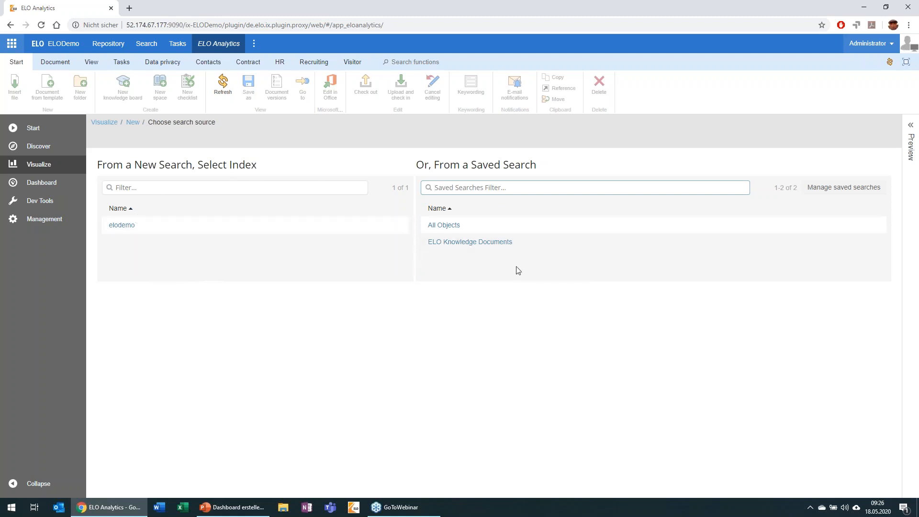
click(443, 243)
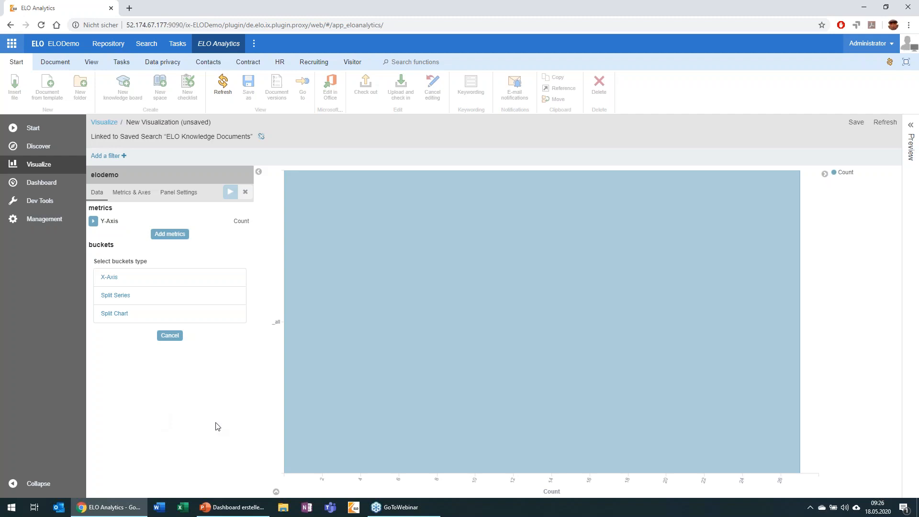
Add an X-Axis bucket to the bar chart with the Terms aggregation.
mouse_move(411, 388)
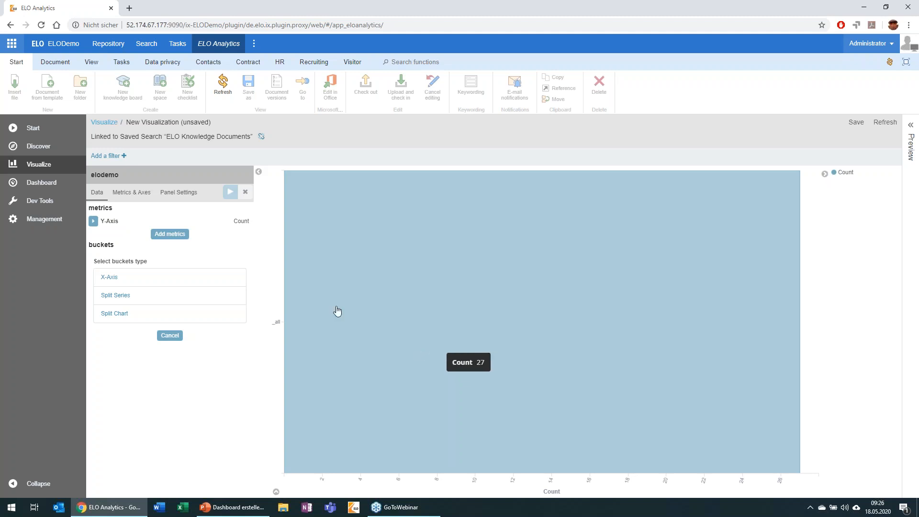
click(114, 283)
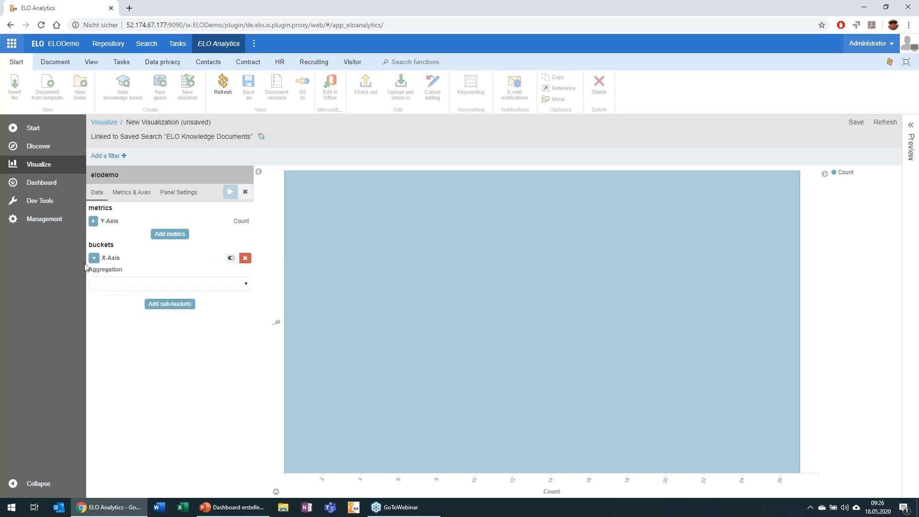
click(171, 289)
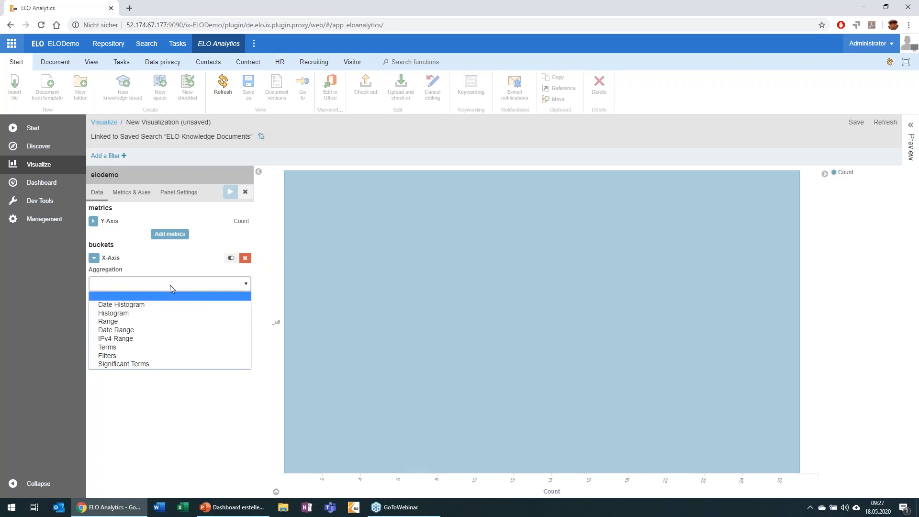
click(161, 351)
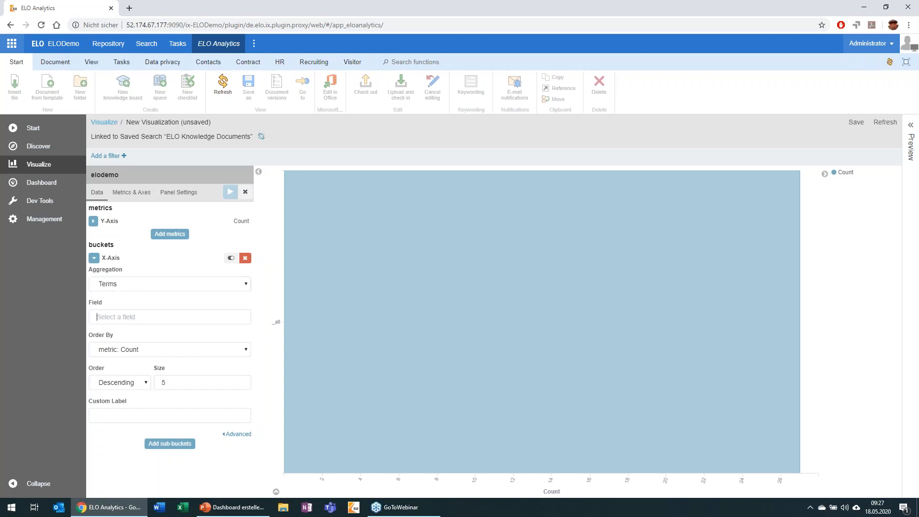
Set the X-Axis bucket's field to "Topics (Knowledge document)".
click(126, 317)
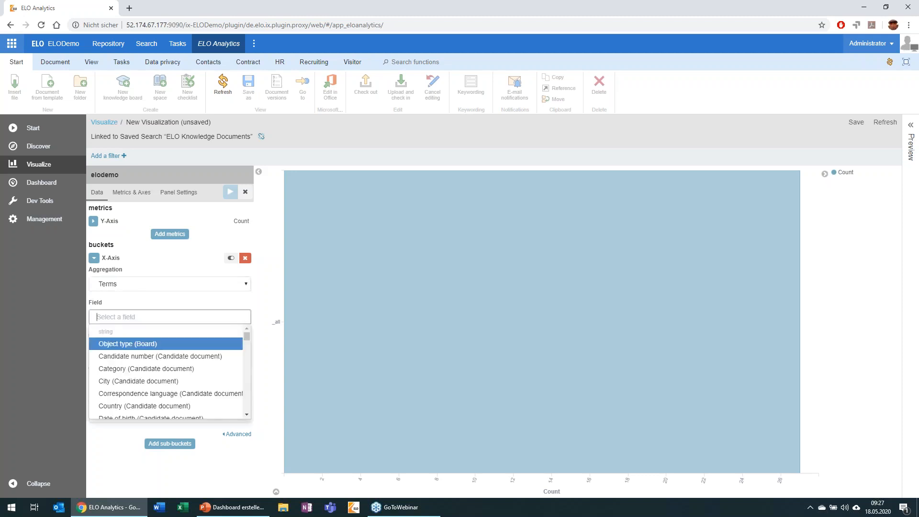
text(knowledge)
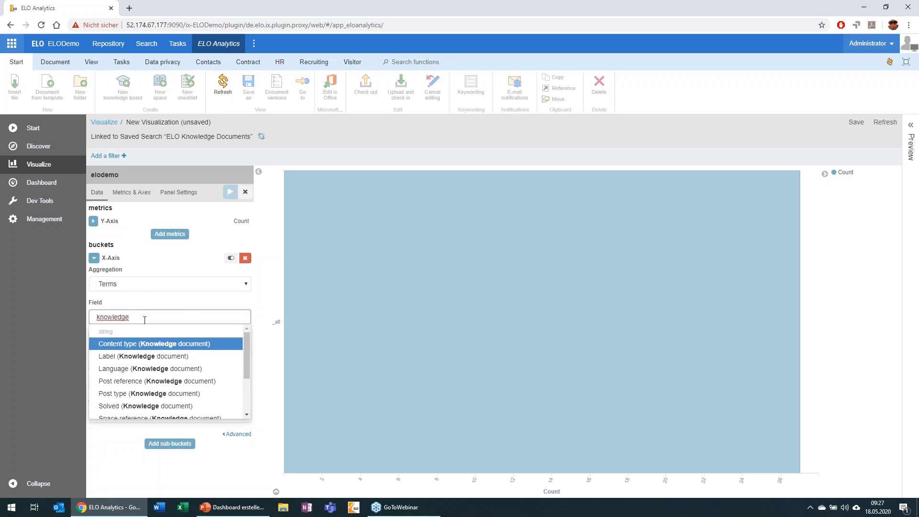
scroll(134, 372, down, 1)
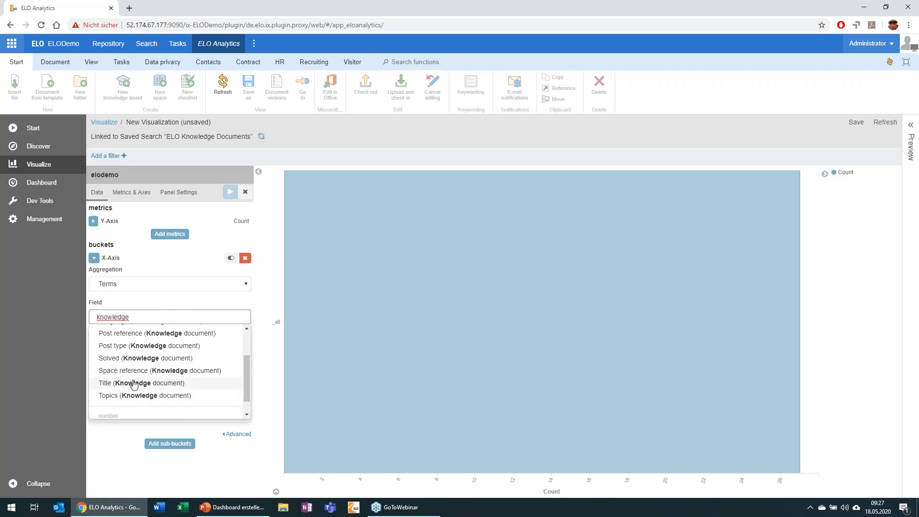
click(134, 396)
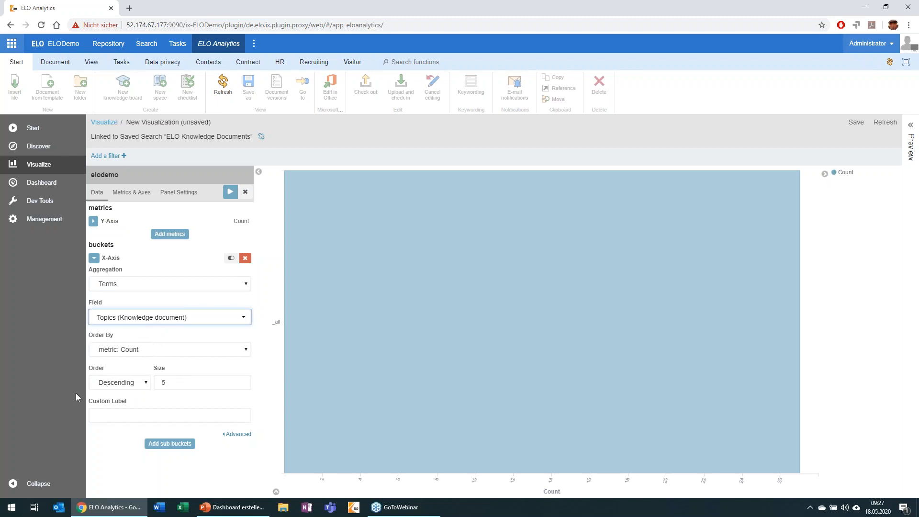
click(183, 381)
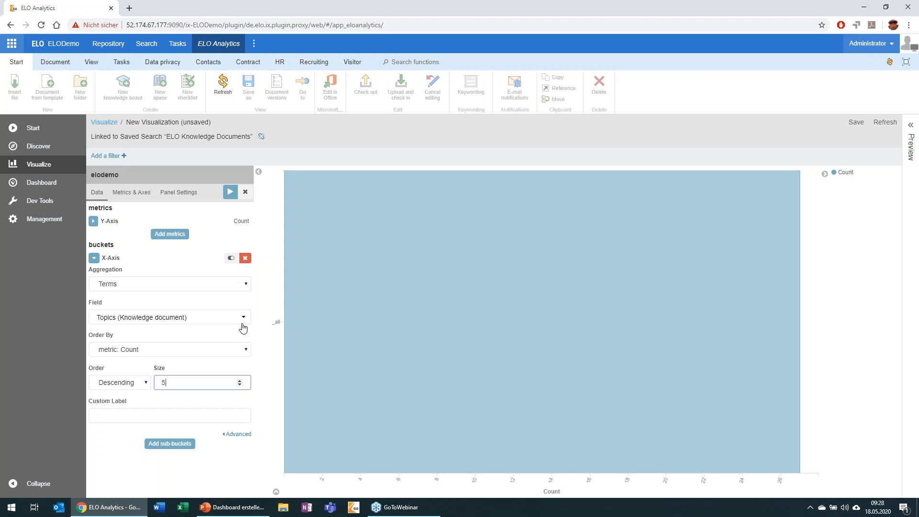
Apply the bucket settings to the chart and start saving the visualization.
click(229, 192)
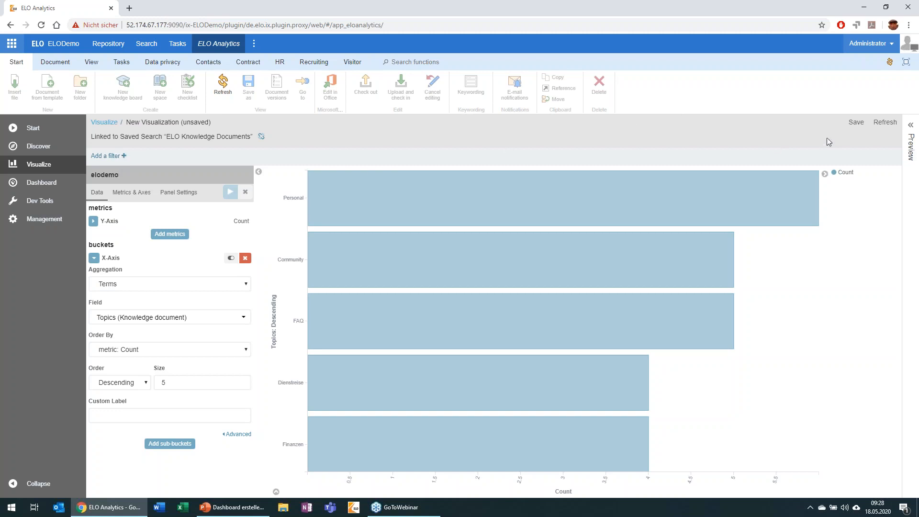
click(862, 124)
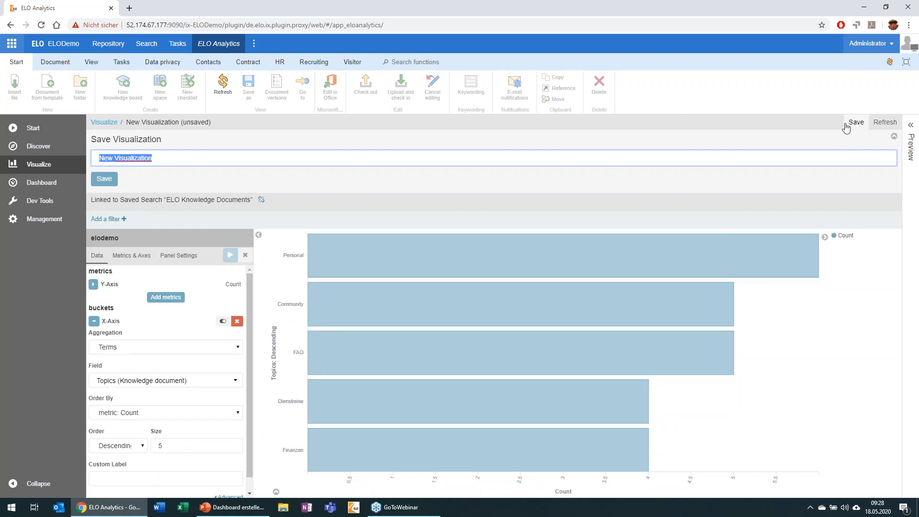
text(T)
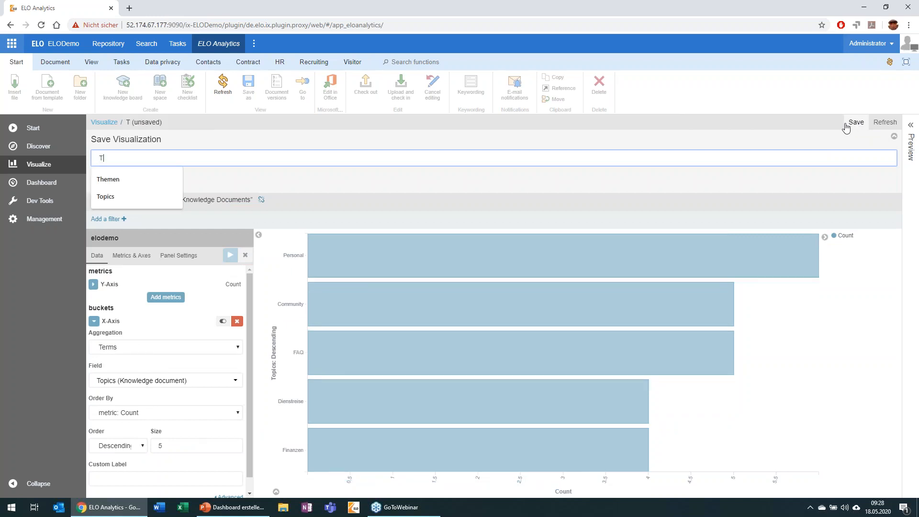
text(opics written)
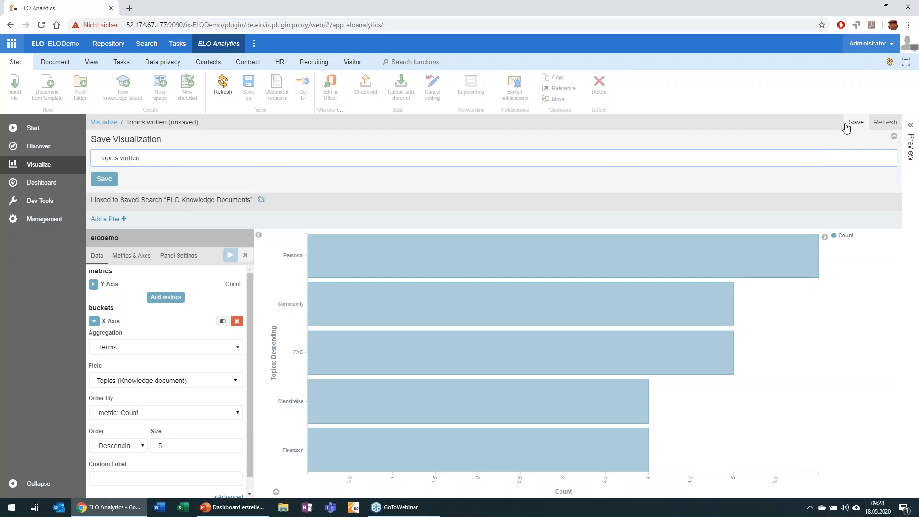
key(BackSpace)
key(BackSpace)
key(BackSpace)
key(BackSpace)
key(BackSpace)
key(BackSpace)
key(BackSpace)
key(BackSpace)
key(ctrl+a)
Name the visualization "Posts per Topic" and save it.
text(P)
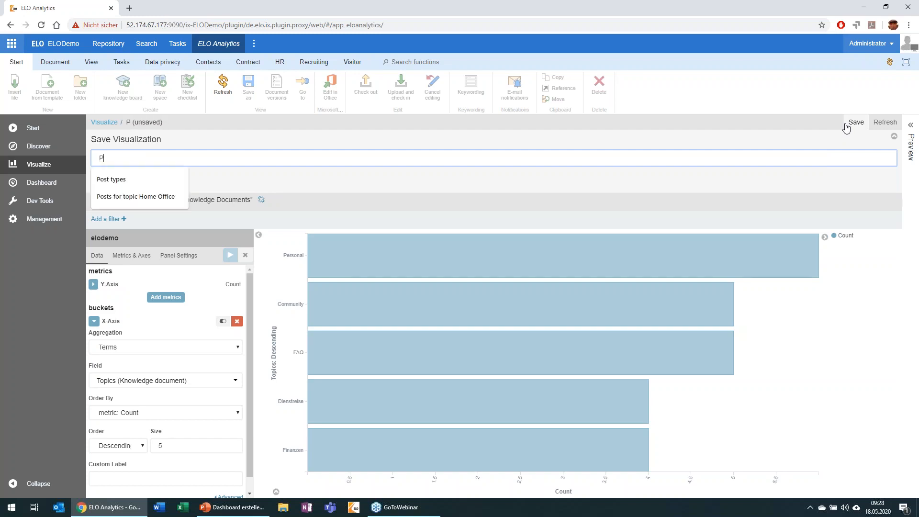
text(osts per T)
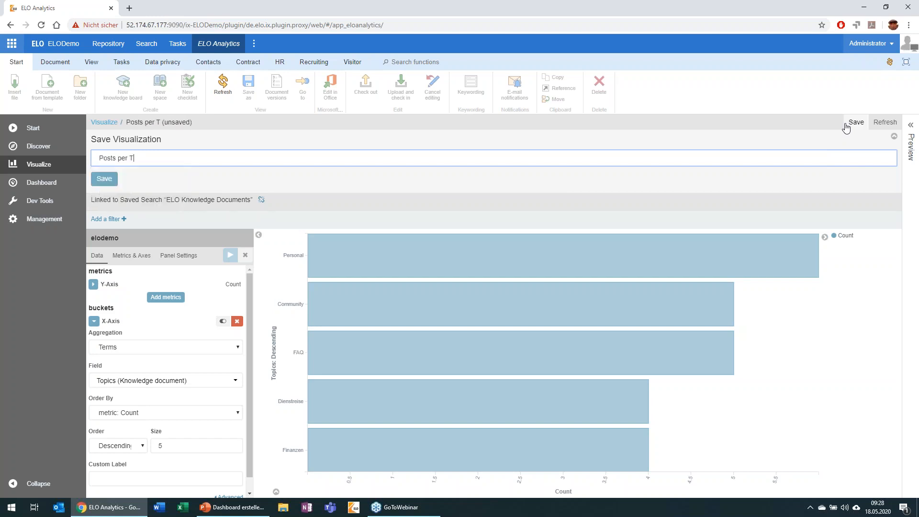
text(opic)
click(99, 181)
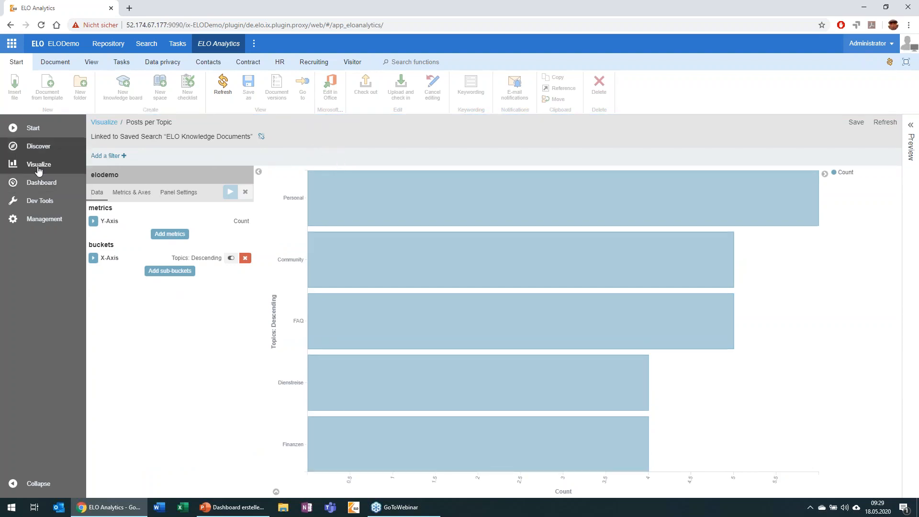
Open Dashboard Knowledge for editing and add the "Posts per Topic" visualization to it.
click(40, 189)
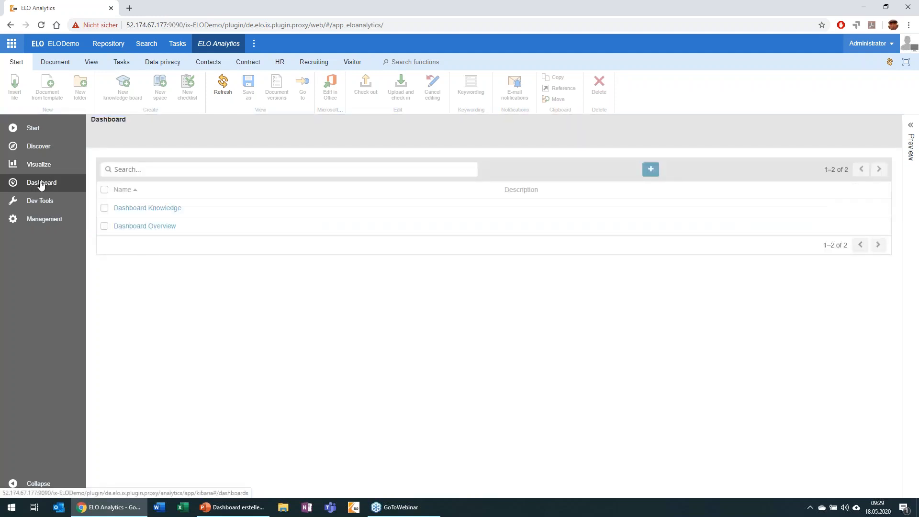
click(167, 210)
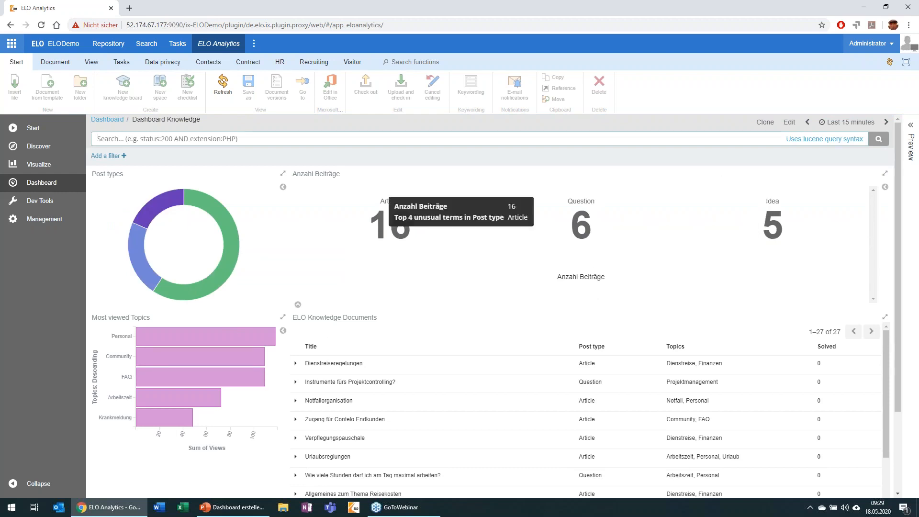
click(789, 122)
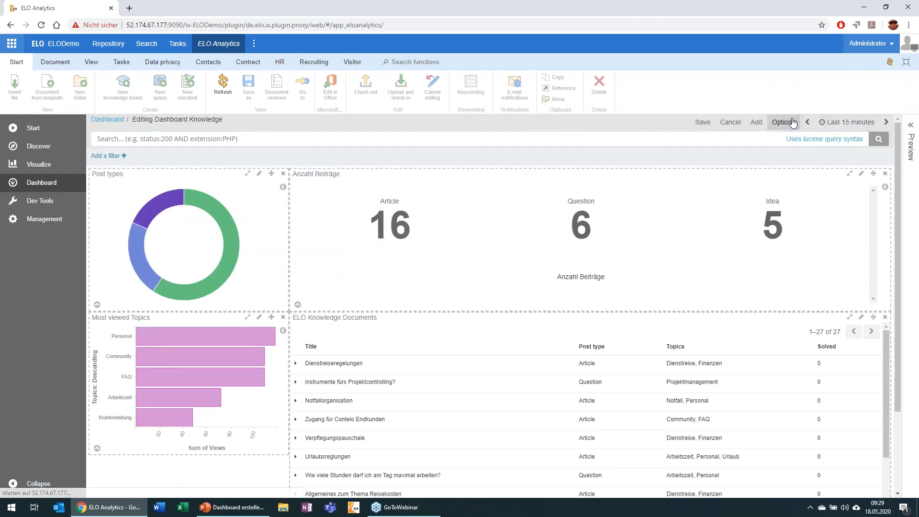
click(756, 123)
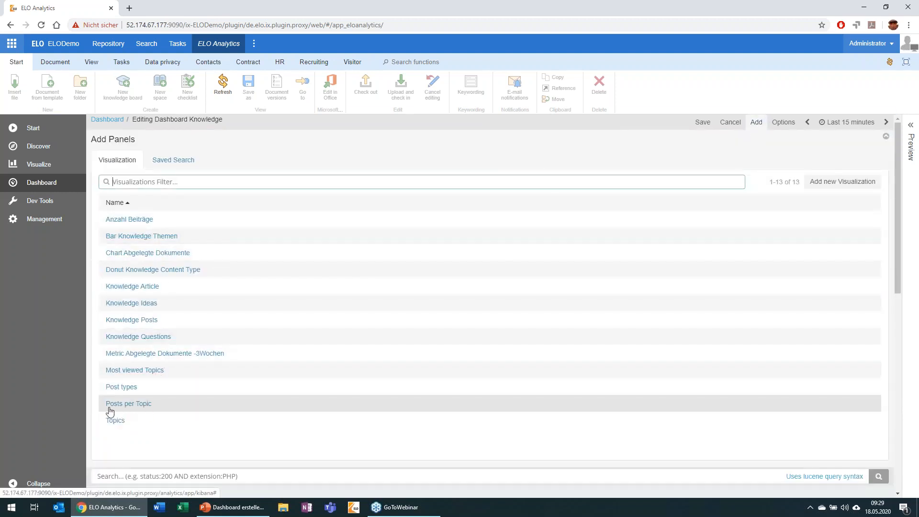
click(123, 406)
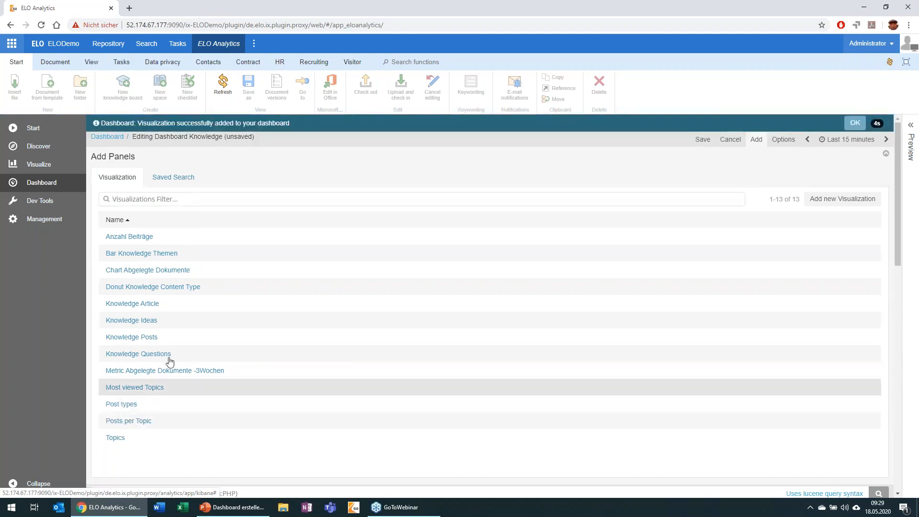
Resize the Posts per Topic panel to fit directly below Most viewed Topics at the same width, and hide its legend.
scroll(449, 342, down, 5)
scroll(436, 366, down, 7)
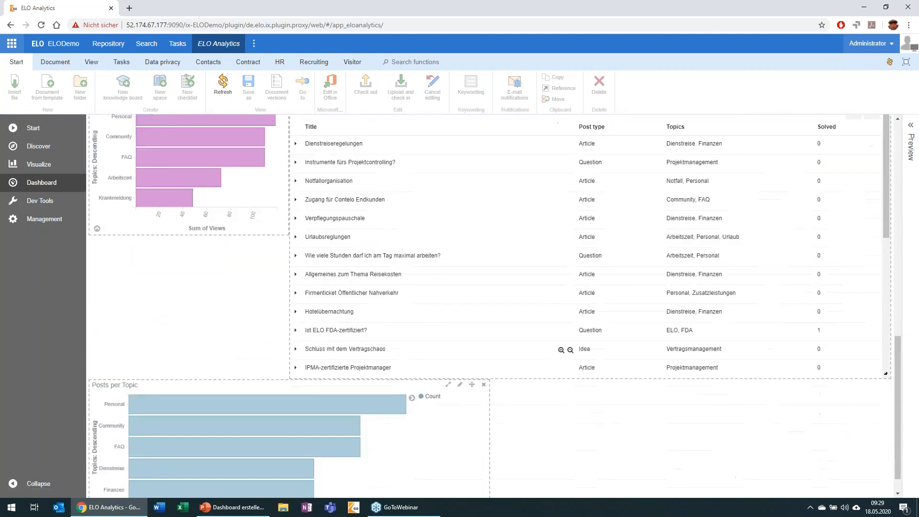
drag(487, 491, 294, 494)
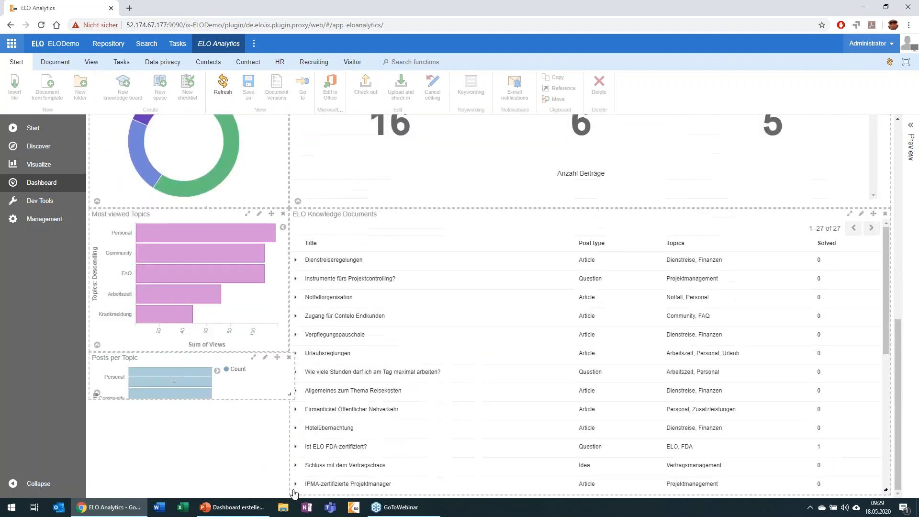
drag(285, 397, 283, 485)
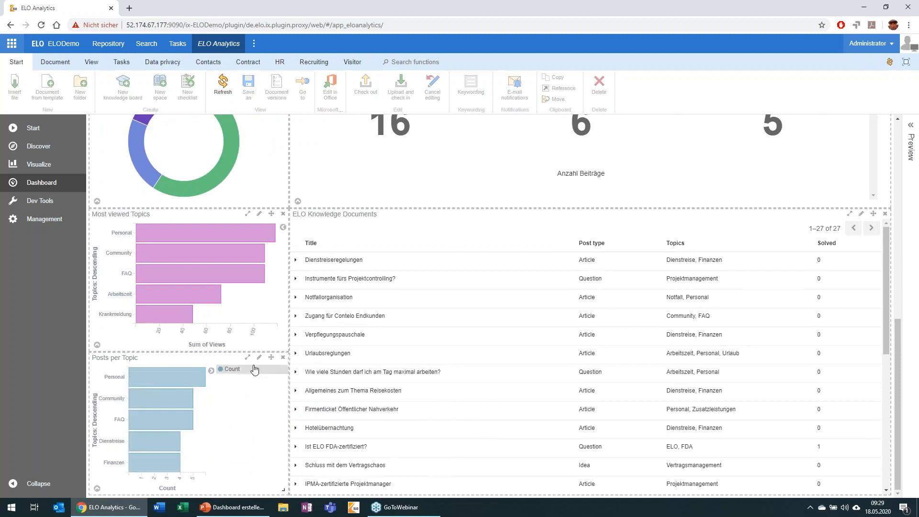
click(211, 370)
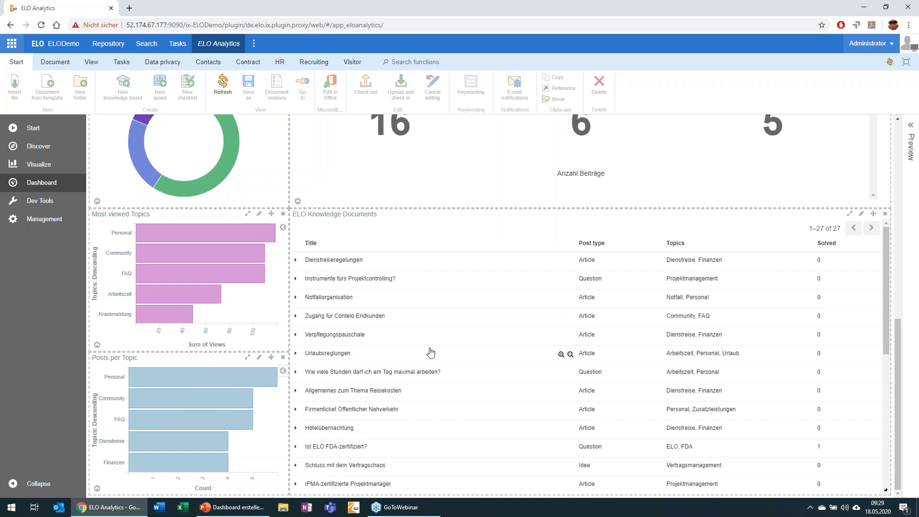
Open the save options for the edited Dashboard Knowledge and review its panel layout.
scroll(689, 270, up, 10)
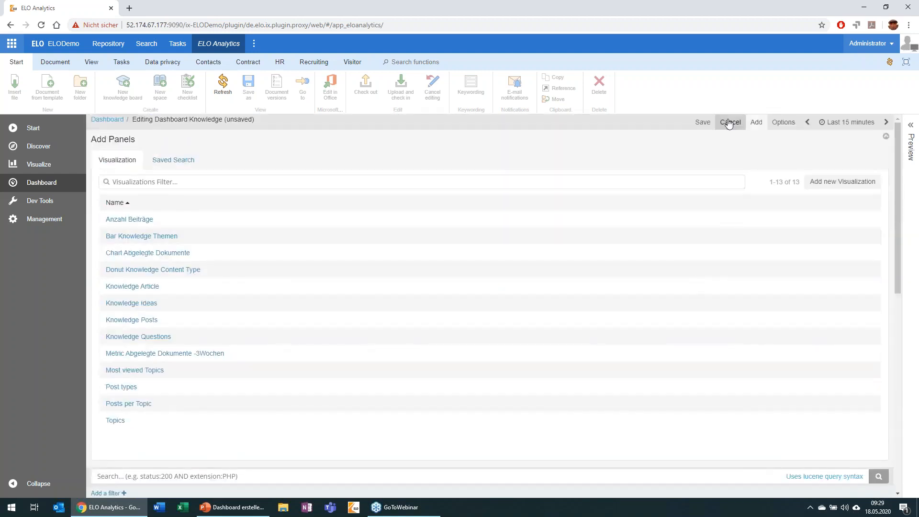
click(701, 122)
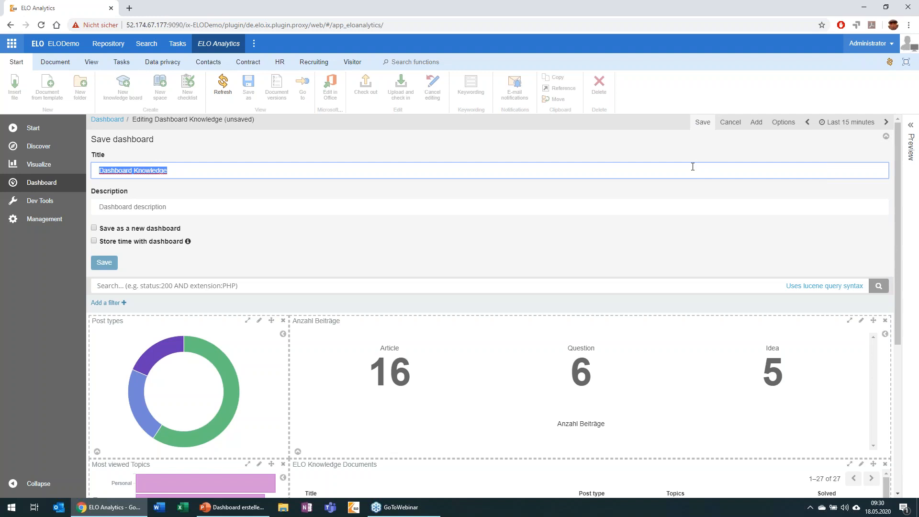
scroll(642, 345, down, 5)
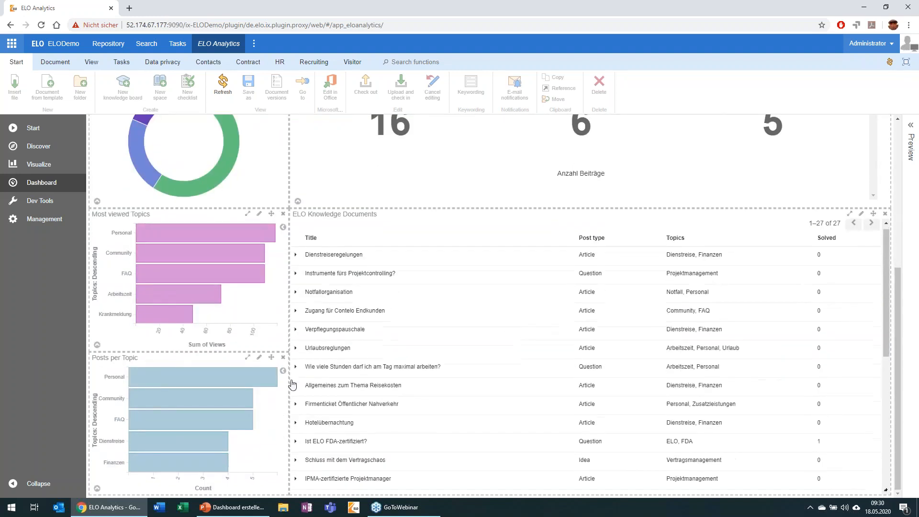
scroll(226, 407, up, 5)
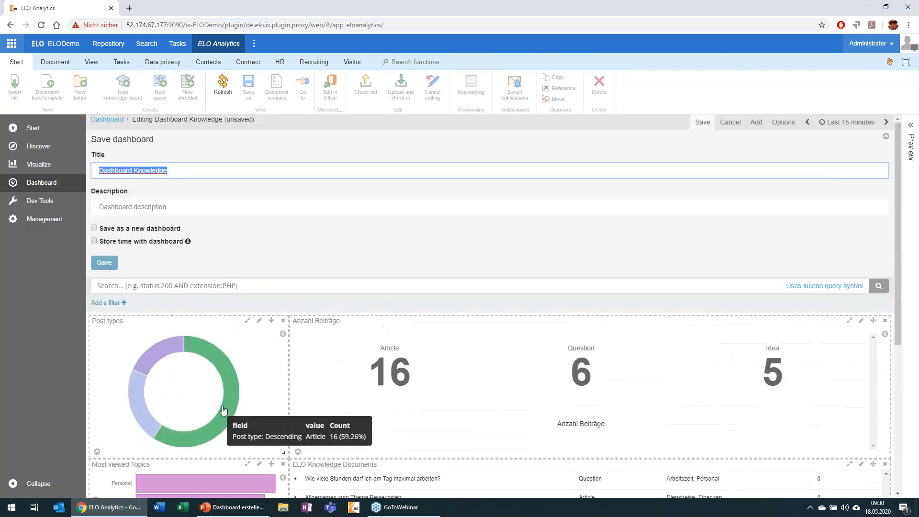
Open Dashboard Knowledge from the My ELO start page and look through its panels.
click(11, 43)
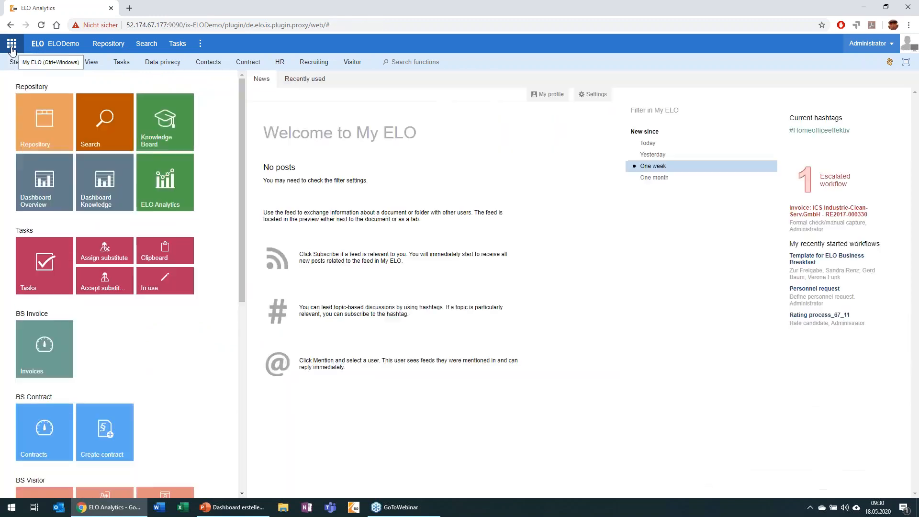
click(103, 194)
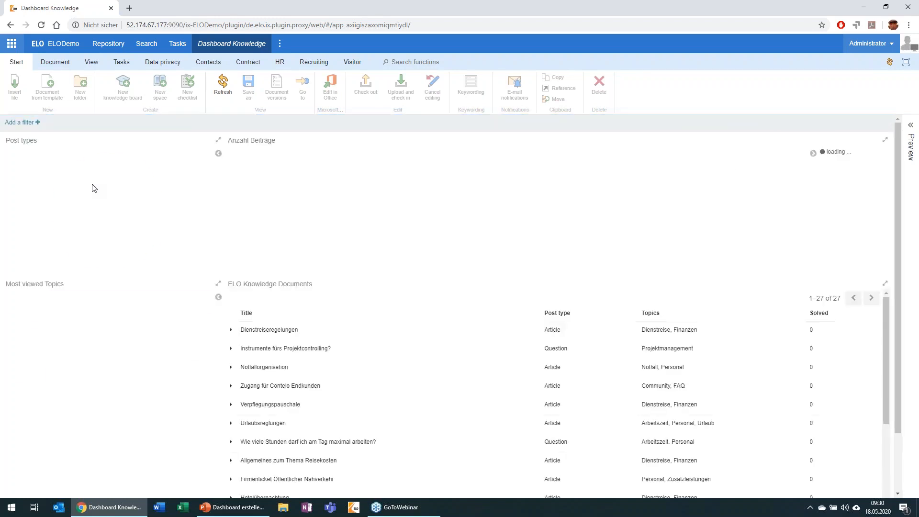
scroll(80, 432, down, 2)
scroll(104, 406, up, 2)
Return to the dashboard being edited in ELO Analytics and check the Posts per Topic panel.
click(12, 43)
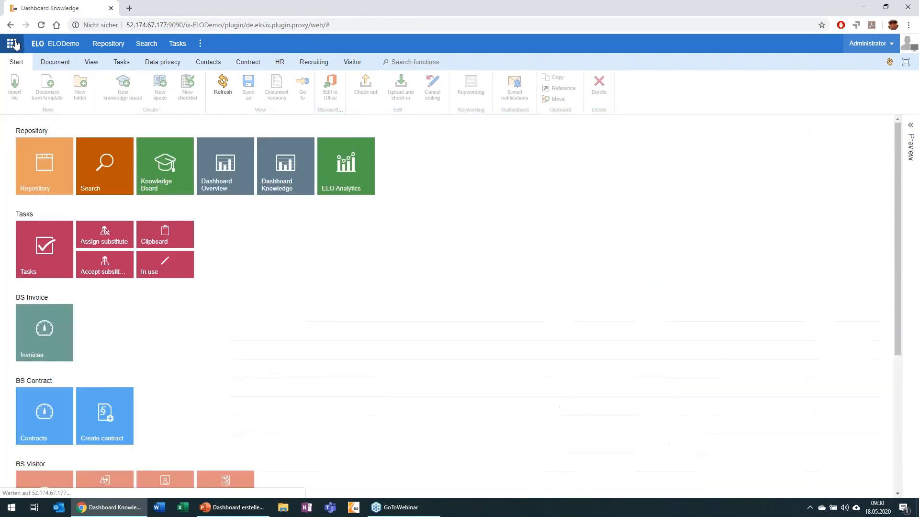
click(190, 208)
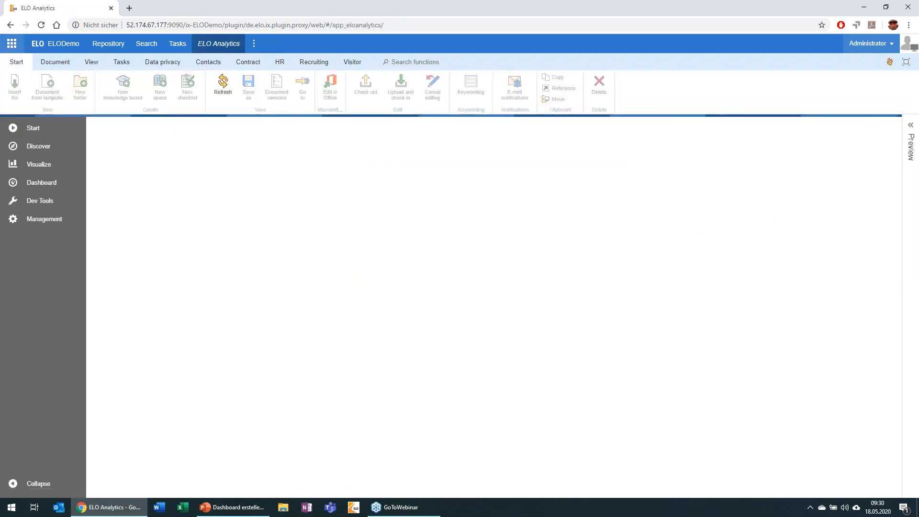
click(42, 182)
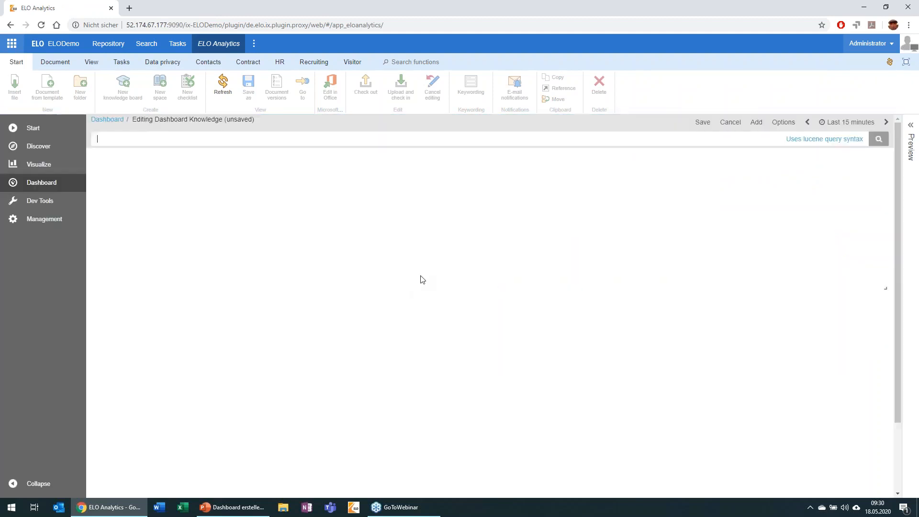
scroll(199, 420, down, 2)
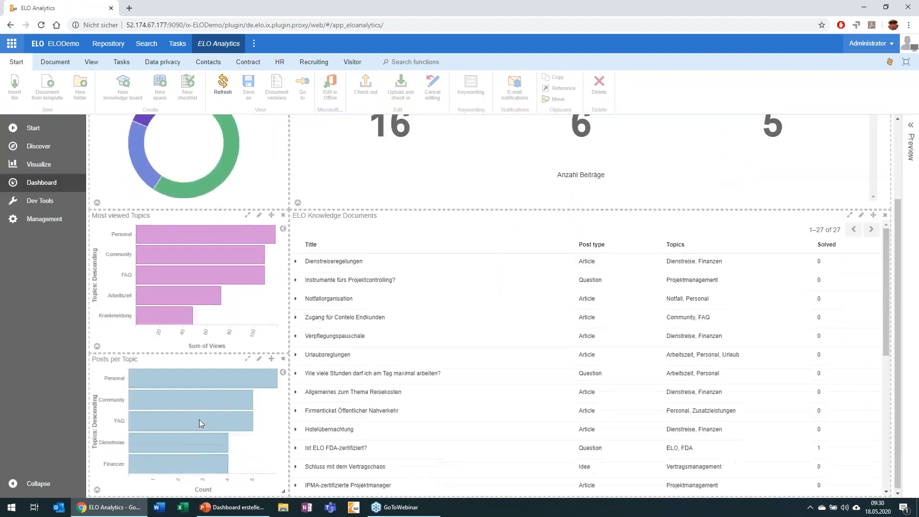
Save the edited dashboard under its existing title, Dashboard Knowledge.
scroll(757, 152, up, 2)
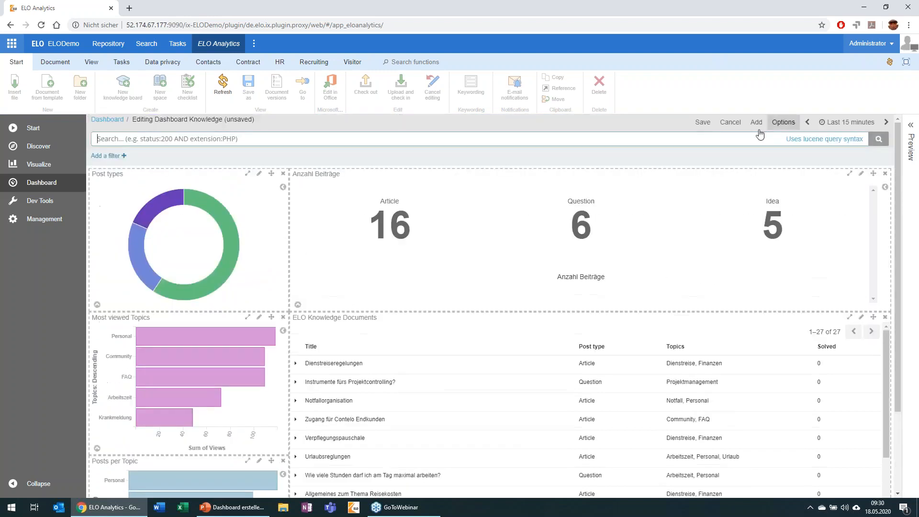
click(704, 124)
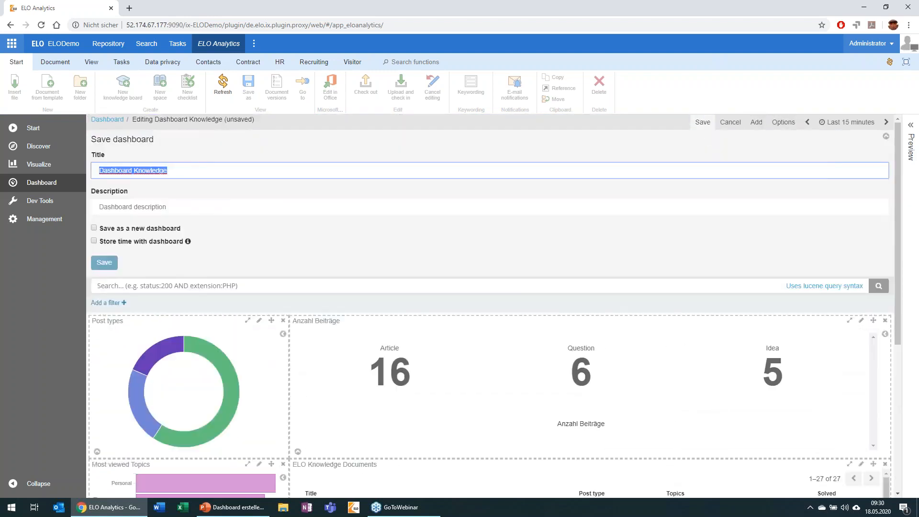
click(104, 263)
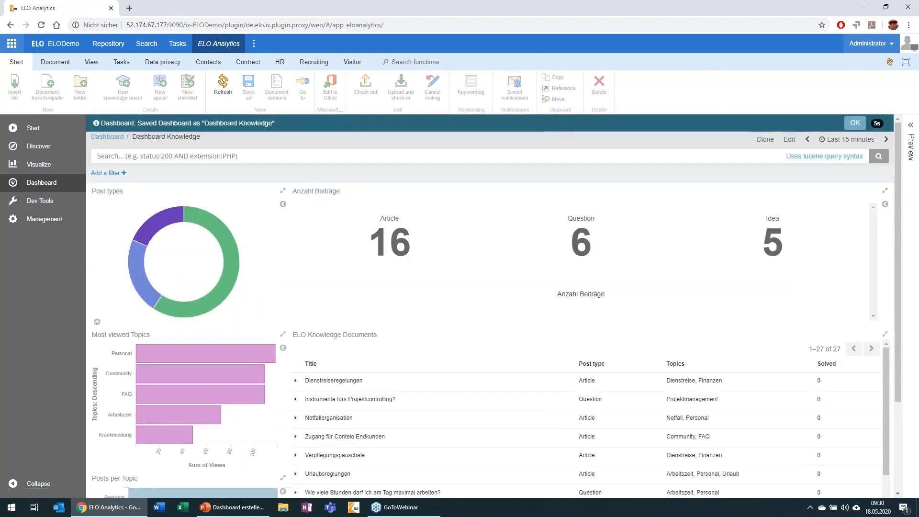
Open Dashboard Knowledge from the My ELO start page and check the Posts per Topic panel there.
click(13, 47)
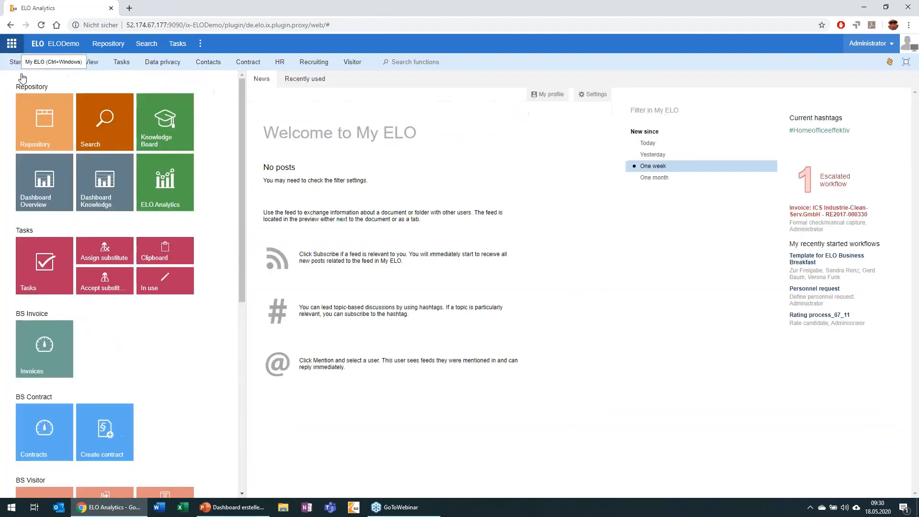
click(97, 202)
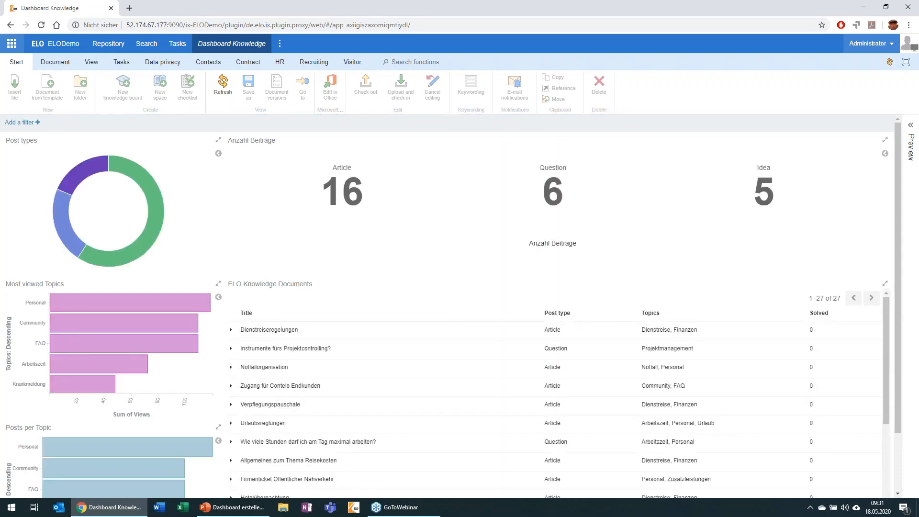
scroll(91, 204, down, 1)
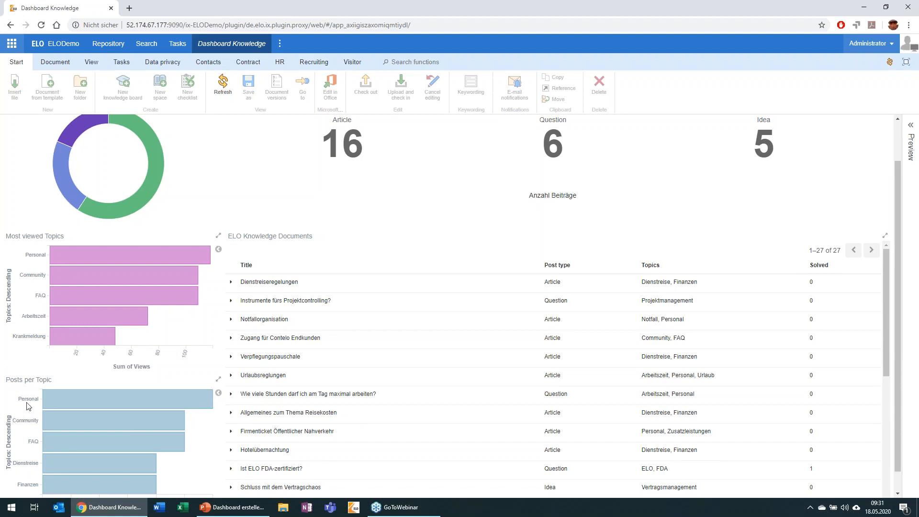
Filter Dashboard Knowledge by the topic Personal using its bar in Posts per Topic, and review the filtered panels.
mouse_move(96, 404)
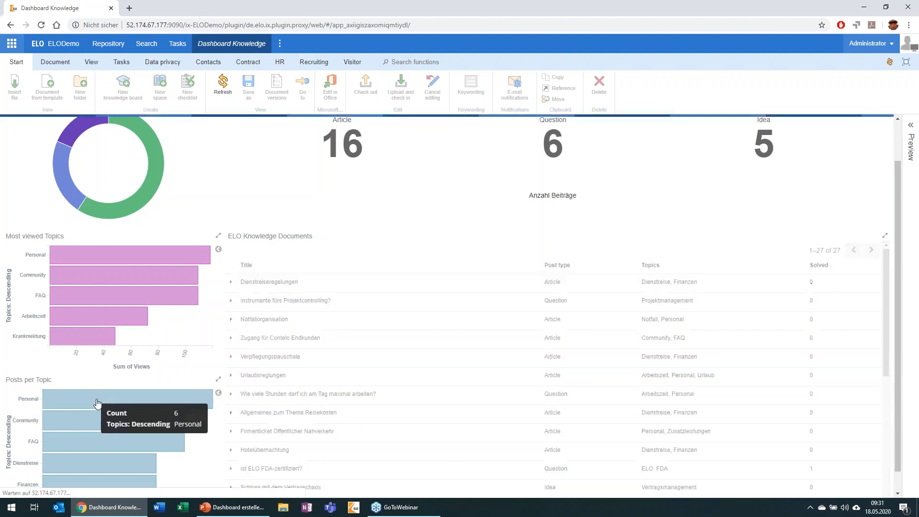
click(96, 404)
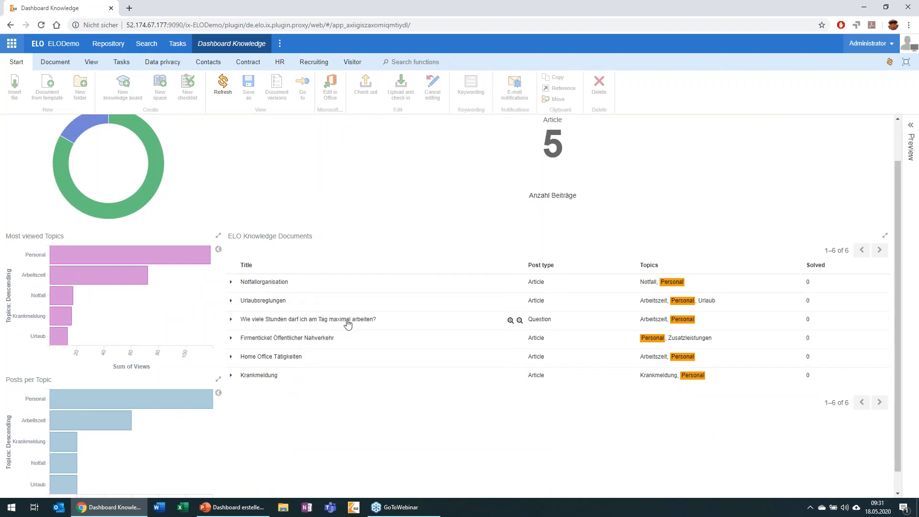
scroll(349, 329, up, 1)
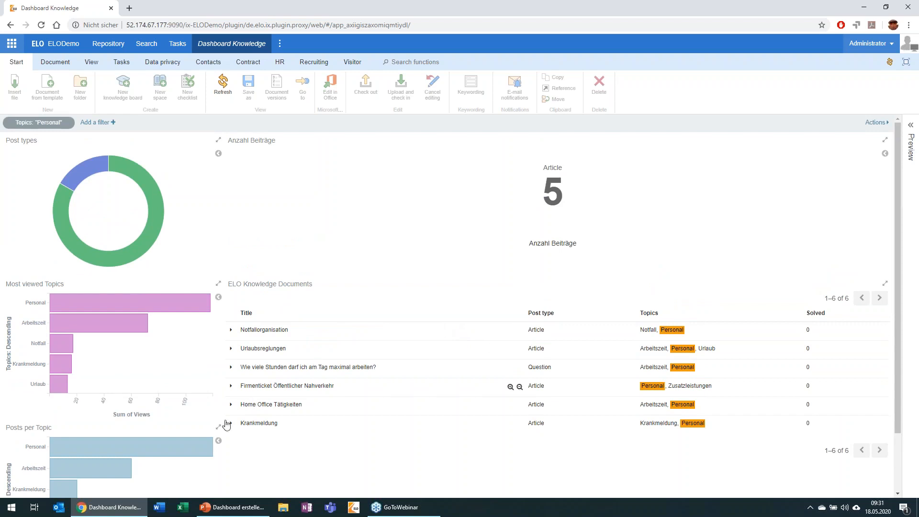
Switch to the PowerPoint presentation on creating dashboards with ELO Analytics and start the slide show from the LIVE DEMO slide.
mouse_move(202, 449)
mouse_move(244, 514)
click(243, 513)
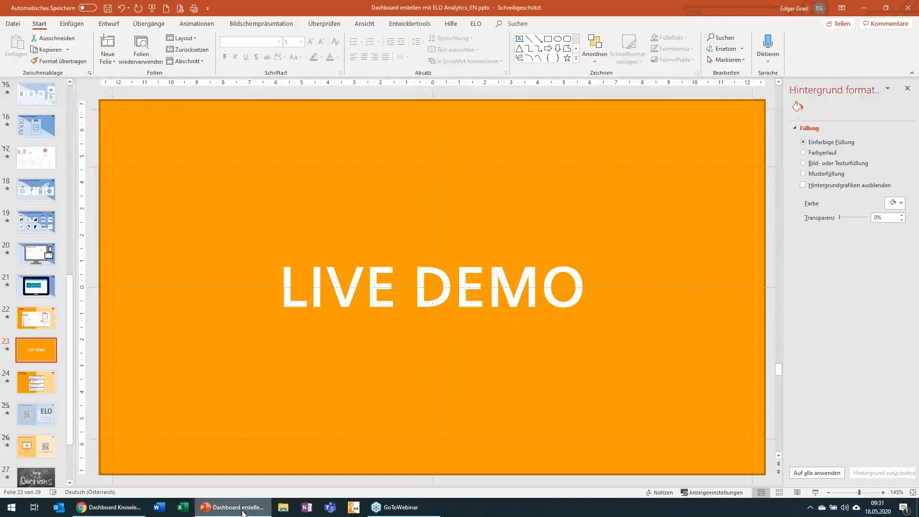
key(shift+F5)
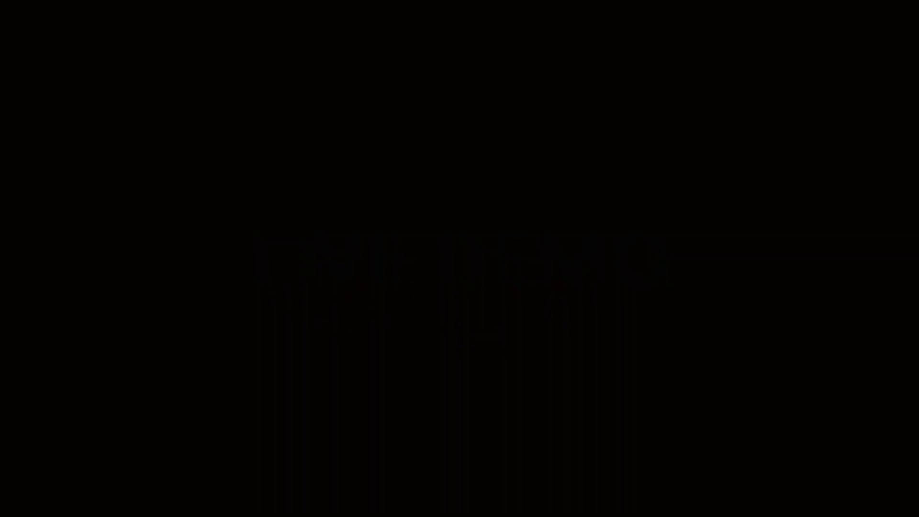